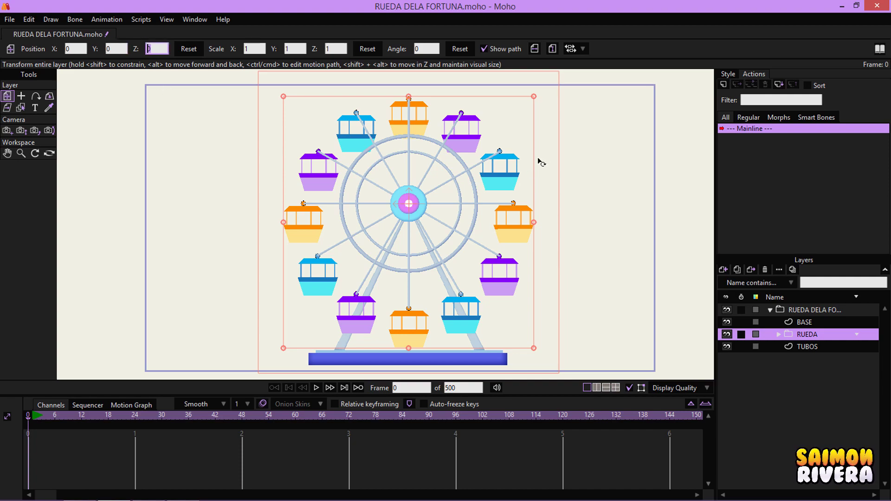
- Test-spin the wheel, reset its angle to 0, and expand the RUEDA group
mouse_move(538, 161)
left_mouse_down()
mouse_move(321, 264)
mouse_move(477, 120)
mouse_move(340, 274)
mouse_move(553, 154)
mouse_move(379, 114)
left_mouse_up()
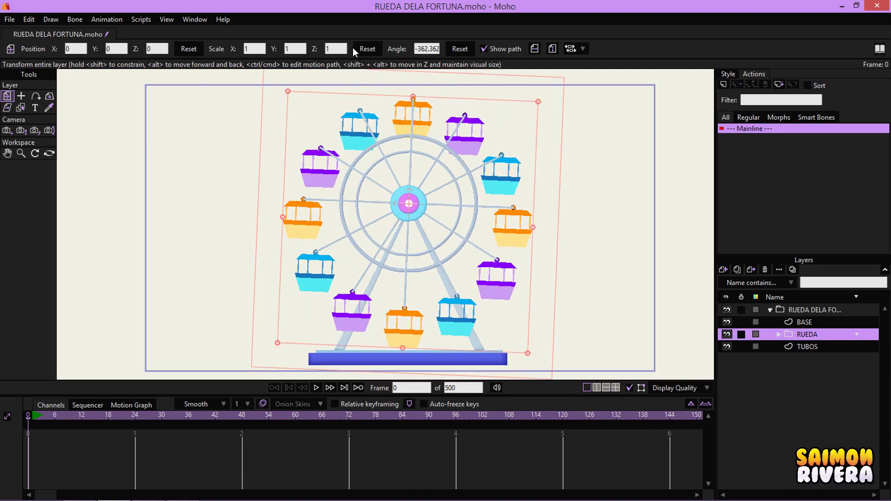
left_click(455, 50)
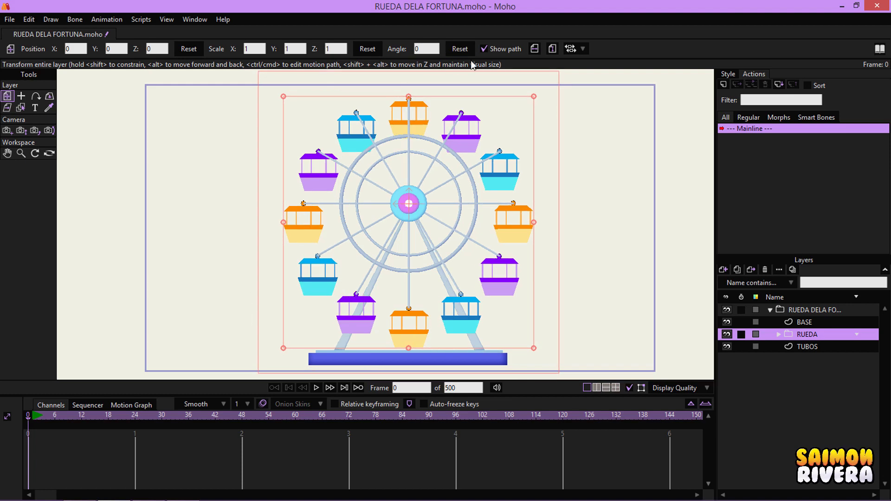
left_click(779, 334)
- Set the CIRCULO layer's rotation origin at the wheel hub centre
left_click(799, 347)
left_click(801, 359)
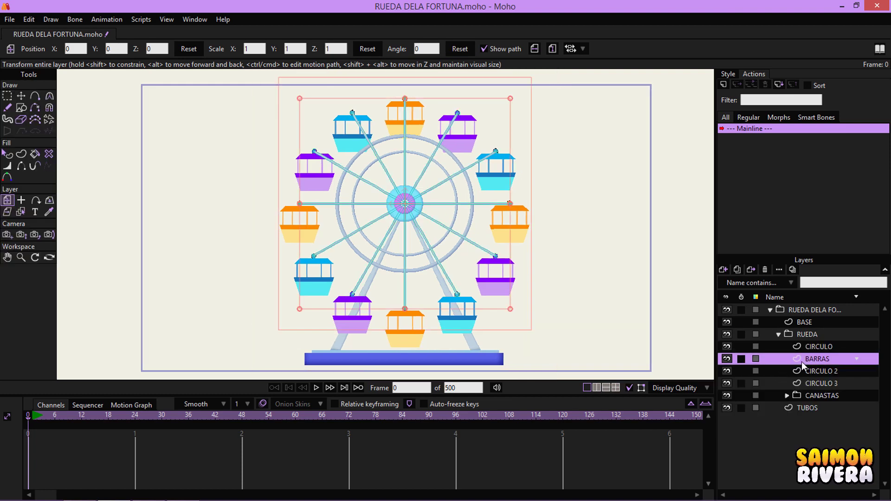
left_click(807, 347)
scroll(373, 227, "up", 5)
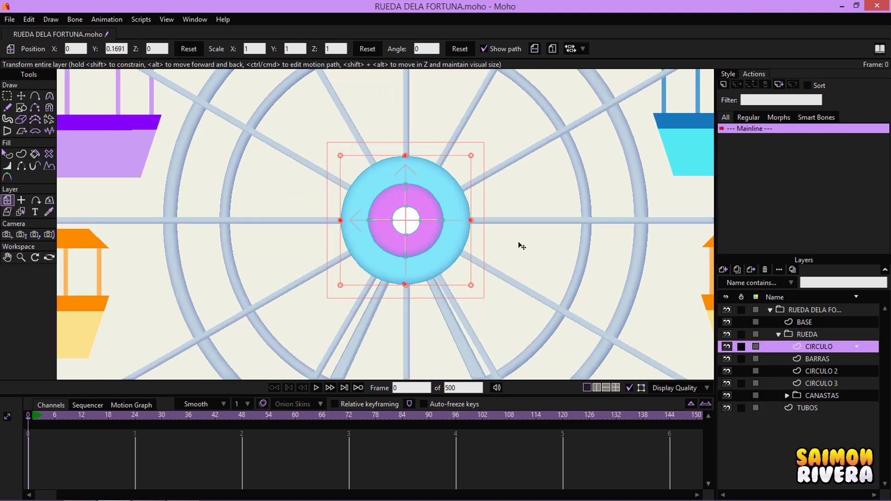
scroll(389, 214, "up", 2)
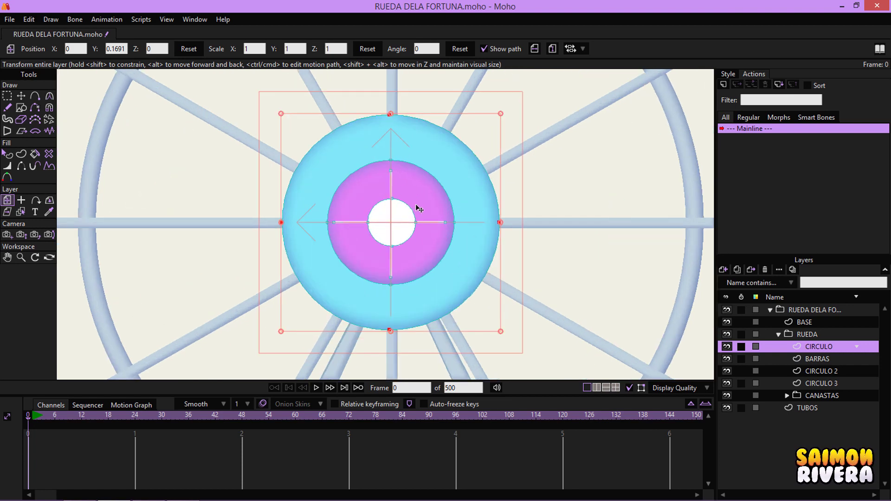
scroll(418, 209, "up", 1)
scroll(404, 197, "up", 1)
scroll(407, 199, "down", 1)
scroll(409, 225, "down", 2)
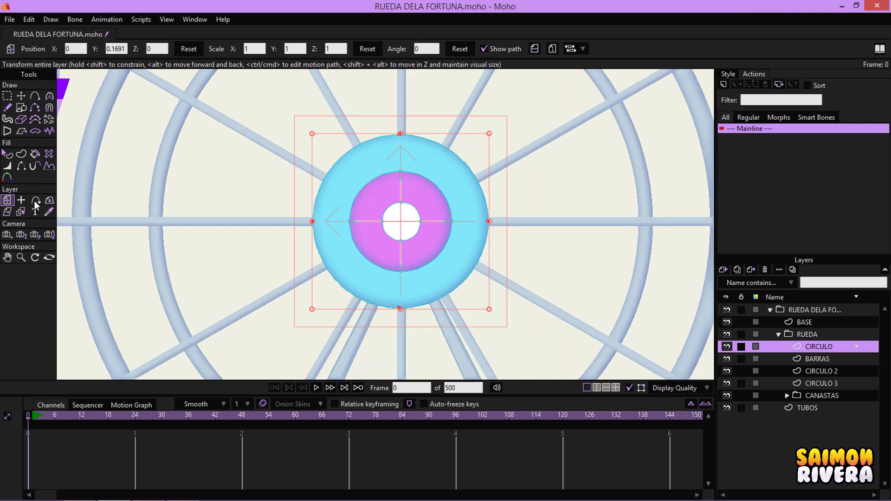
left_click(20, 200)
left_click_drag(516, 218, 397, 209)
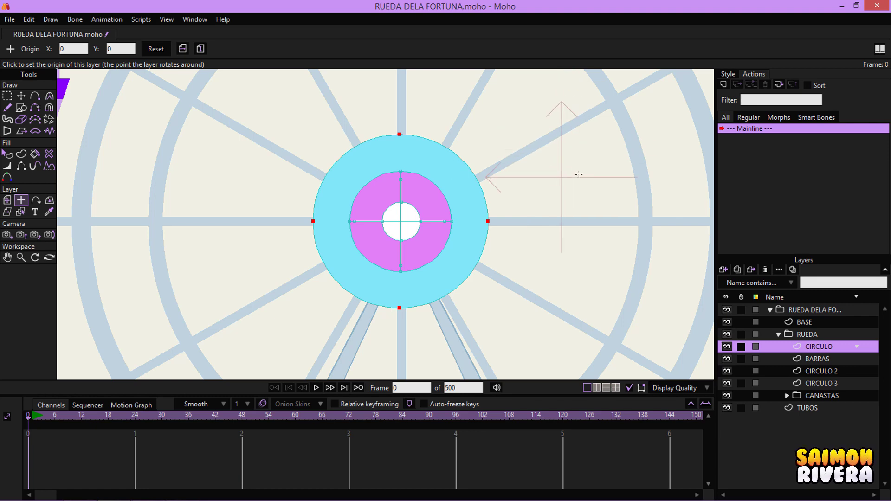
left_click(401, 210)
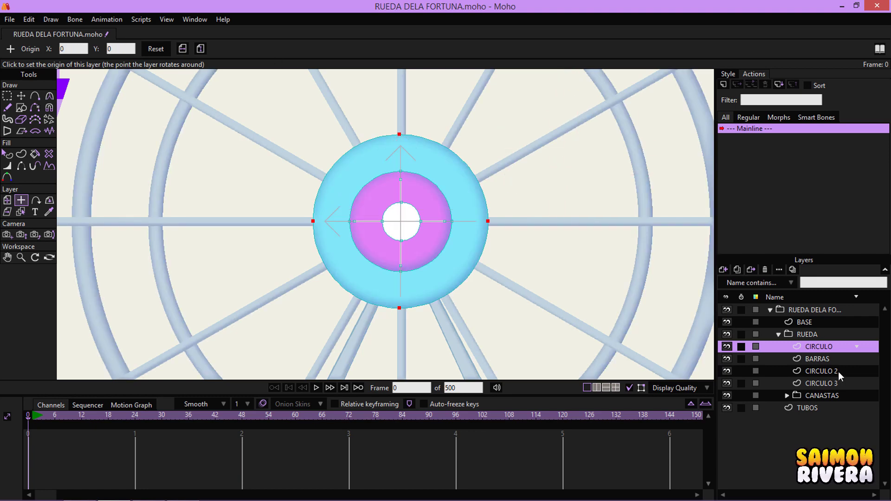
- Place the BARRAS spokes layer's origin at the hub centre
left_click(831, 359)
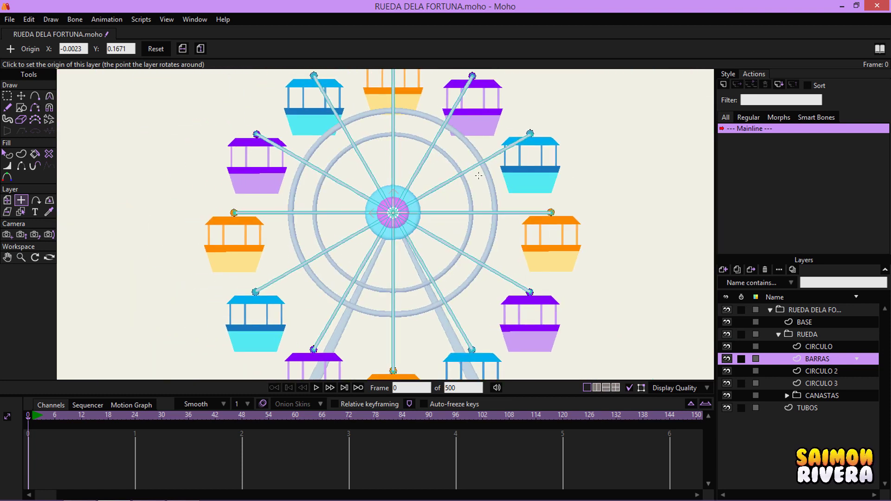
scroll(357, 250, "up", 3)
scroll(357, 250, "up", 3)
scroll(357, 251, "up", 3)
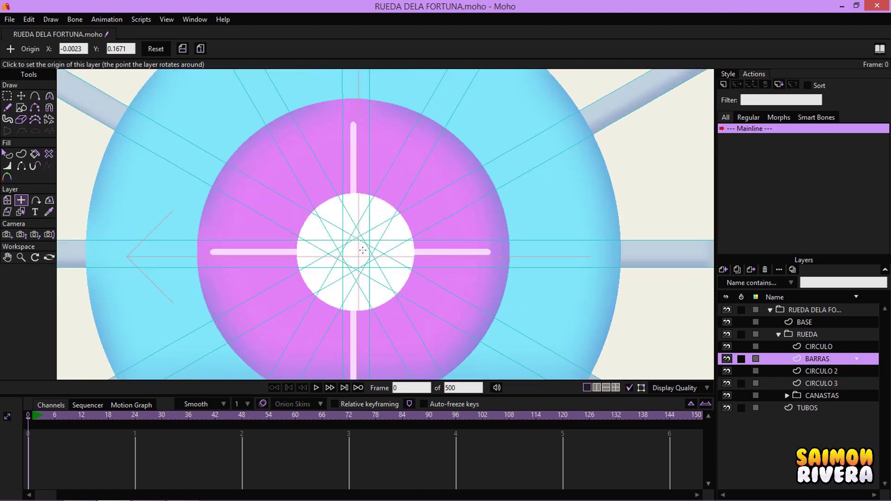
left_click(357, 249)
scroll(374, 215, "down", 7)
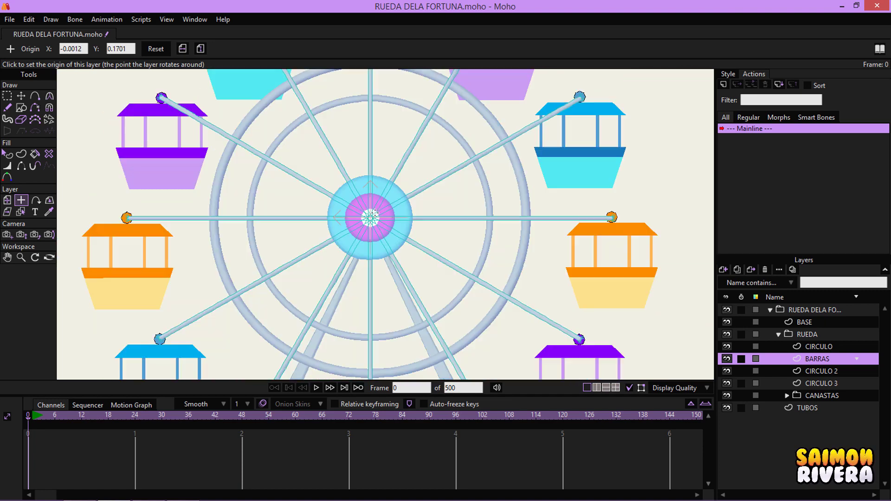
- Put the CIRCULO 2 and CIRCULO 3 origins on the hub at 0, 0
left_click(829, 371)
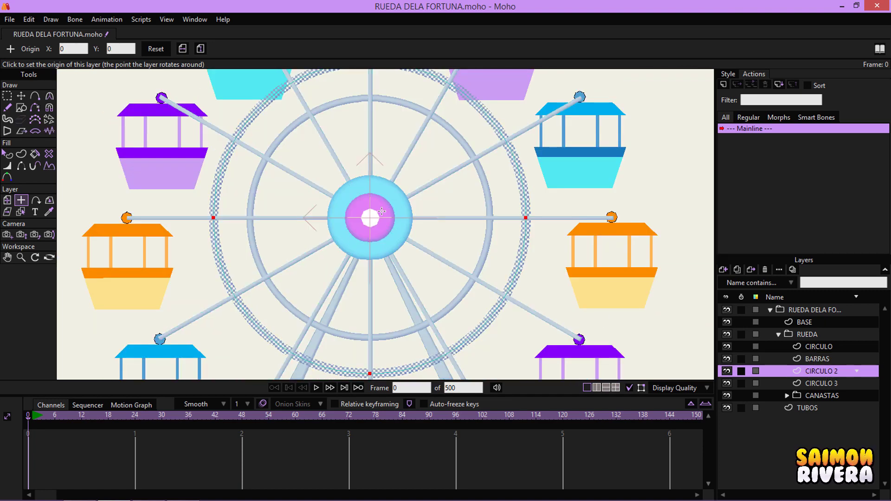
scroll(299, 203, "down", 3)
scroll(380, 218, "up", 4)
scroll(381, 218, "down", 3)
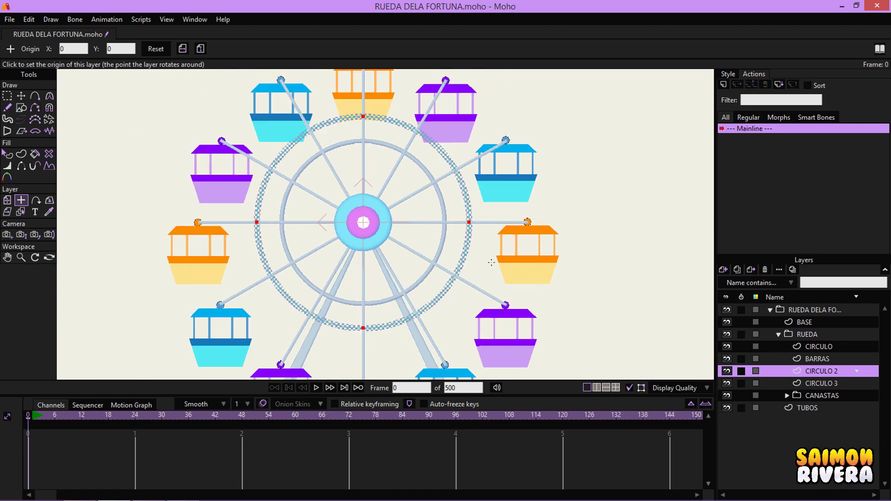
left_click(819, 383)
scroll(343, 224, "up", 3)
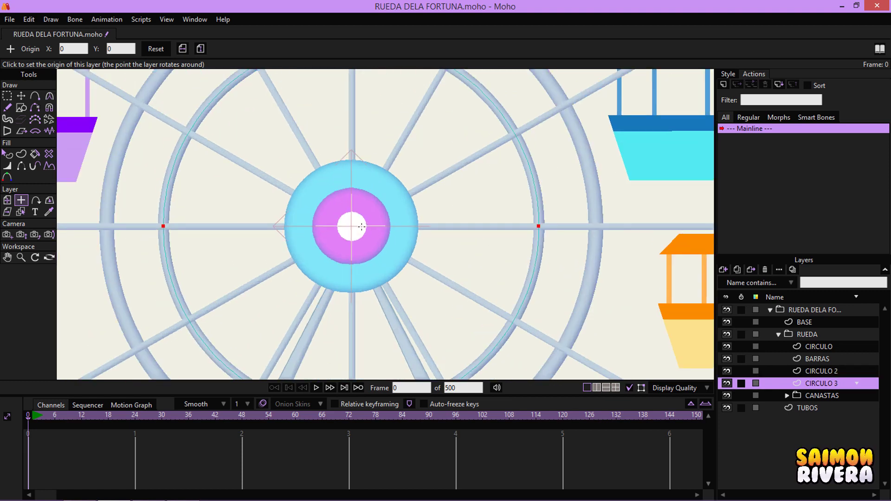
scroll(344, 225, "up", 2)
left_click(339, 219)
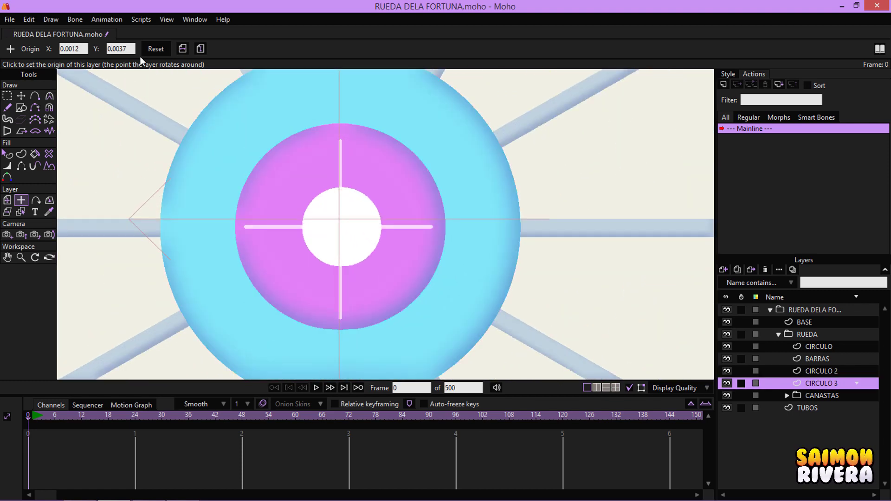
left_click(156, 48)
scroll(390, 165, "down", 3)
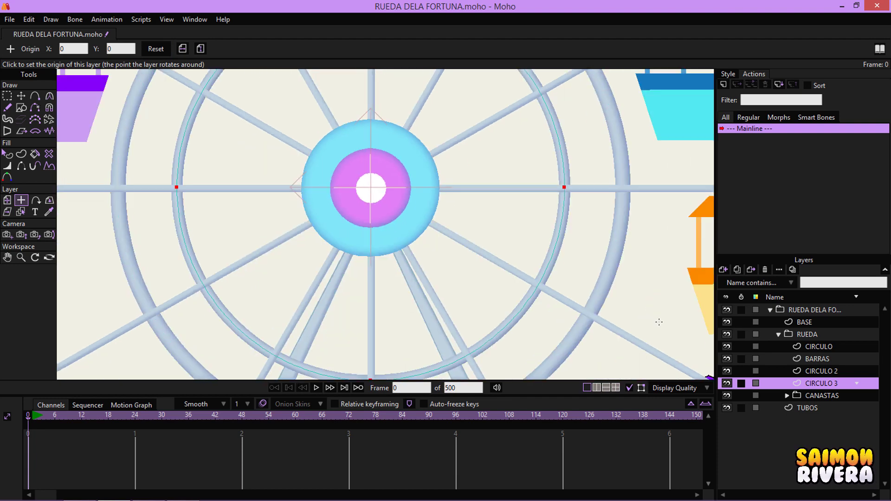
scroll(518, 219, "down", 3)
left_click(805, 396)
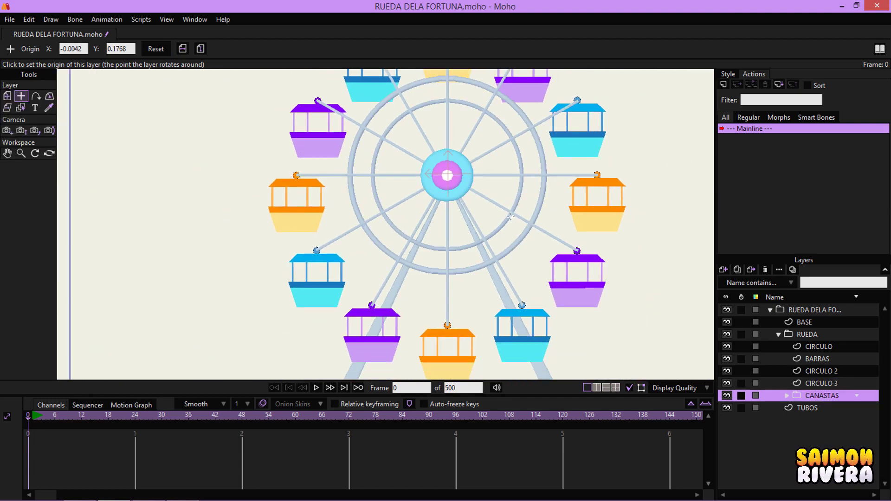
- Move the first cabin's origin onto its hanging pivot circle at 0.5664, -0.1578
left_click(787, 396)
scroll(494, 213, "down", 5)
scroll(550, 254, "up", 2)
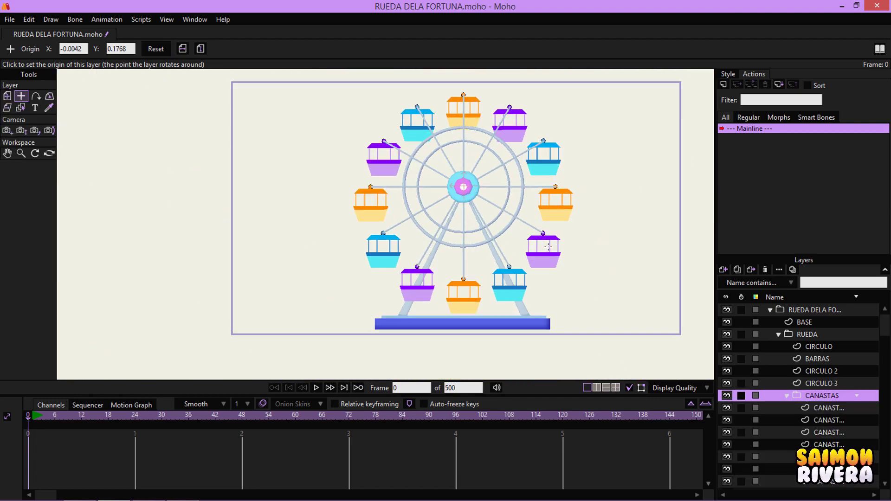
scroll(550, 254, "up", 3)
left_click(845, 408)
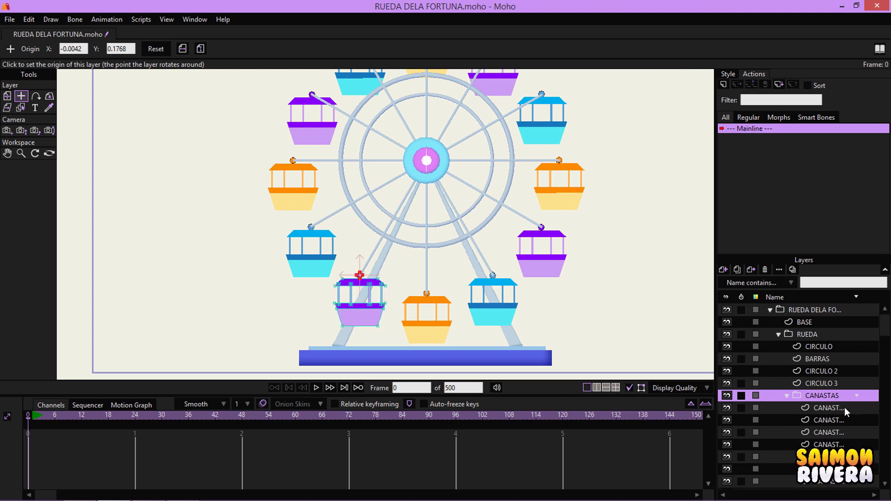
scroll(359, 249, "up", 3)
scroll(358, 239, "up", 4)
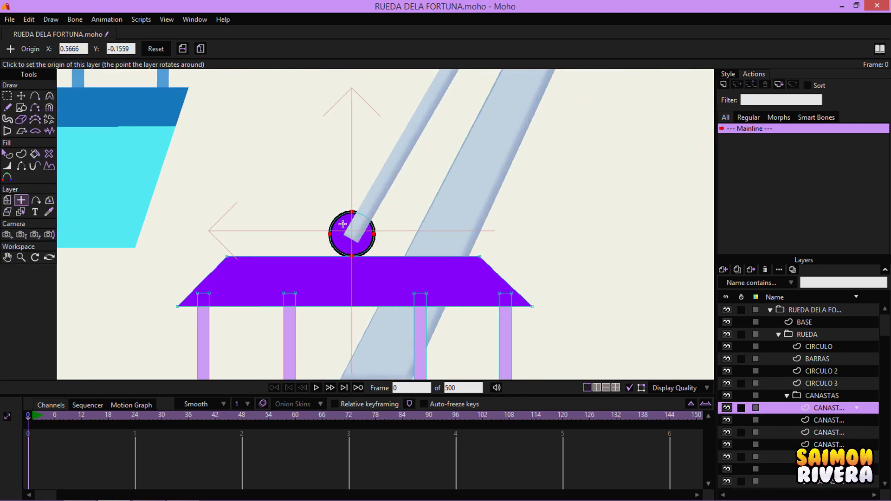
scroll(358, 237, "up", 1)
left_click_drag(358, 237, 358, 240)
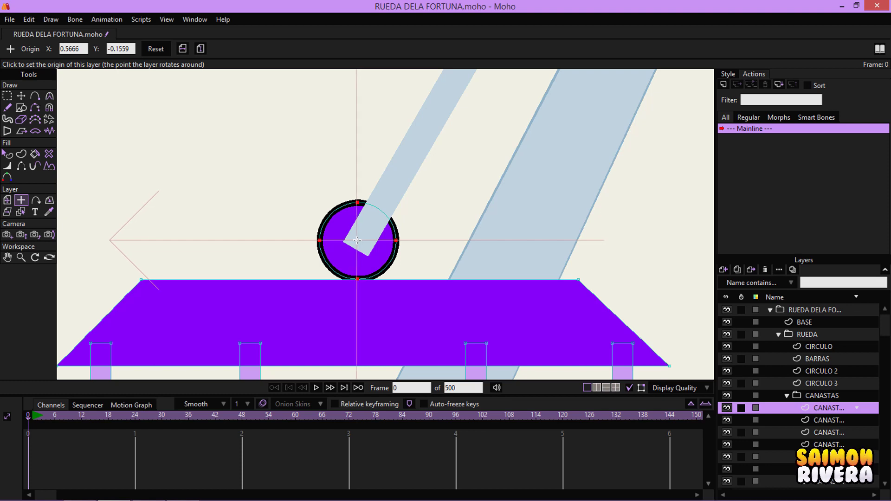
- Test-swing the purple cabin around its new pivot with Transform Layer
scroll(358, 240, "down", 3)
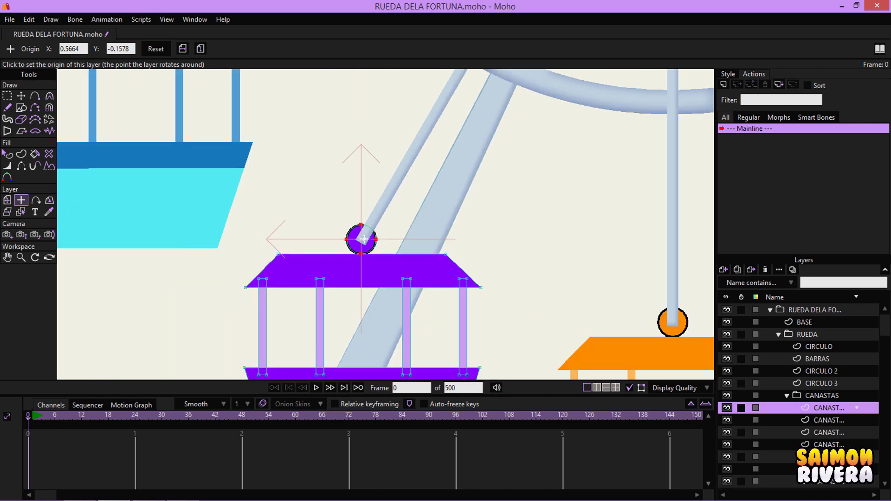
scroll(395, 208, "up", 1)
scroll(413, 190, "up", 1)
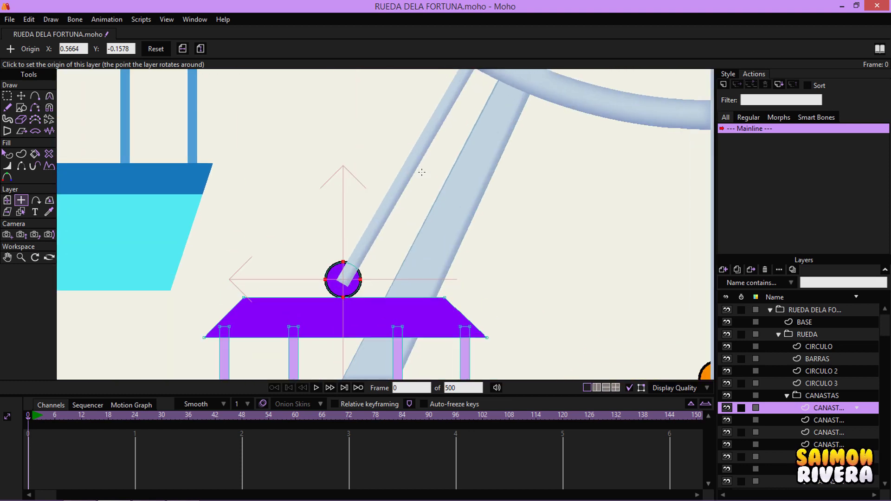
scroll(431, 175, "up", 2)
scroll(431, 175, "down", 2)
scroll(394, 232, "down", 2)
scroll(371, 265, "up", 3)
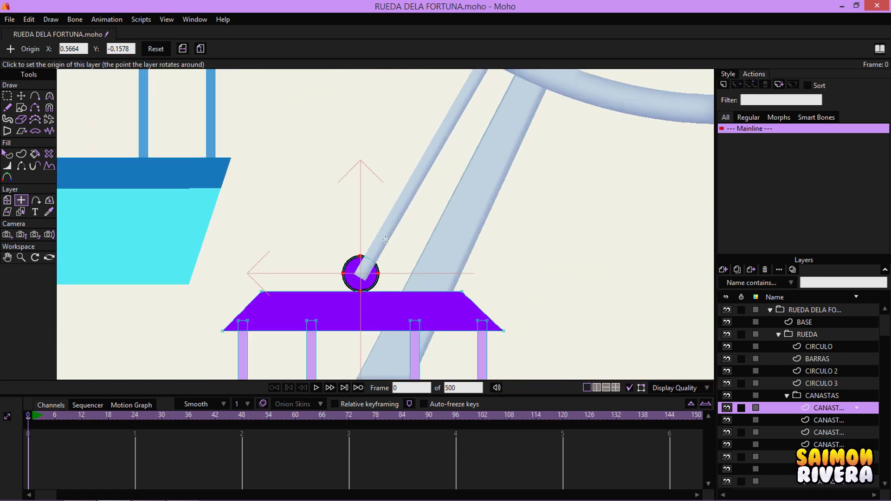
scroll(374, 269, "up", 1)
scroll(374, 269, "up", 2)
scroll(372, 222, "down", 4)
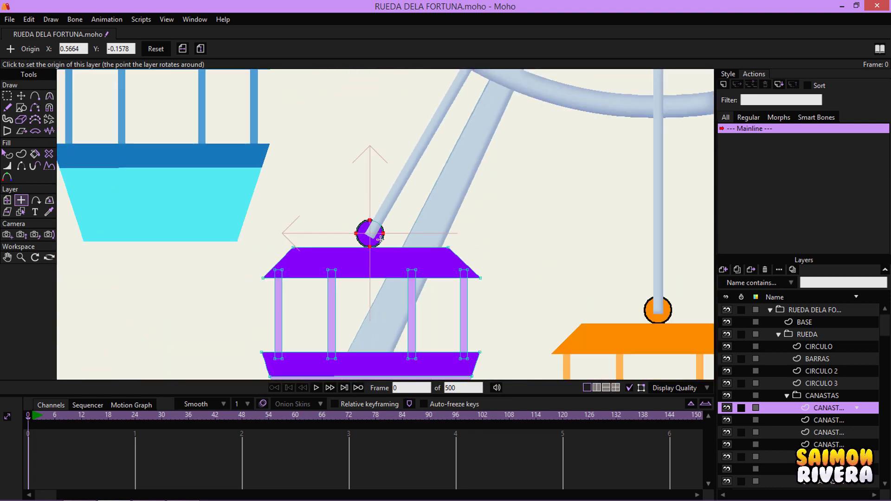
scroll(380, 240, "up", 3)
scroll(384, 245, "down", 4)
scroll(371, 195, "up", 2)
left_click(7, 201)
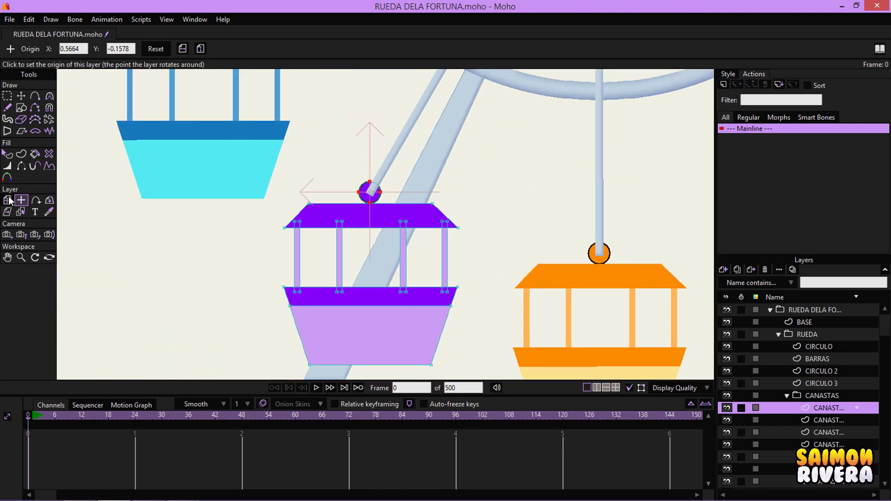
mouse_move(463, 236)
left_mouse_down()
mouse_move(444, 134)
mouse_move(299, 252)
mouse_move(473, 213)
mouse_move(418, 211)
mouse_move(384, 103)
left_mouse_up()
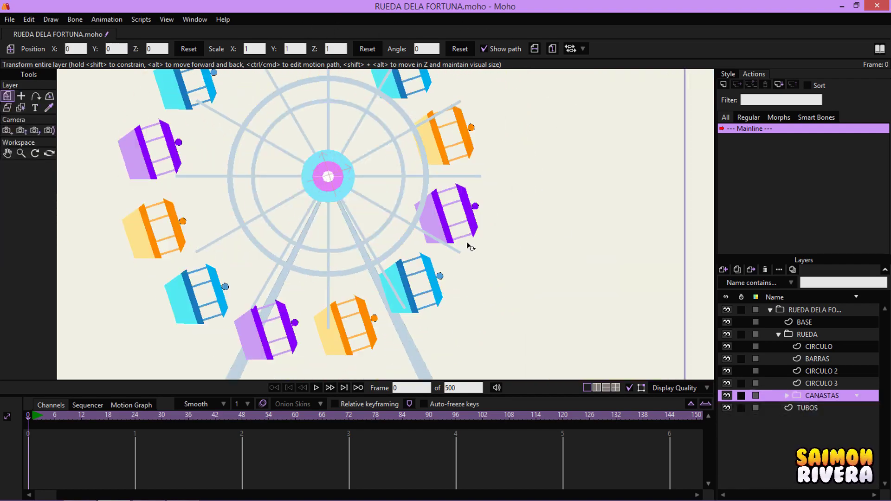
- Reset the CANASTAS cabins' angle to 0 so they hang upright
scroll(357, 166, "up", 5)
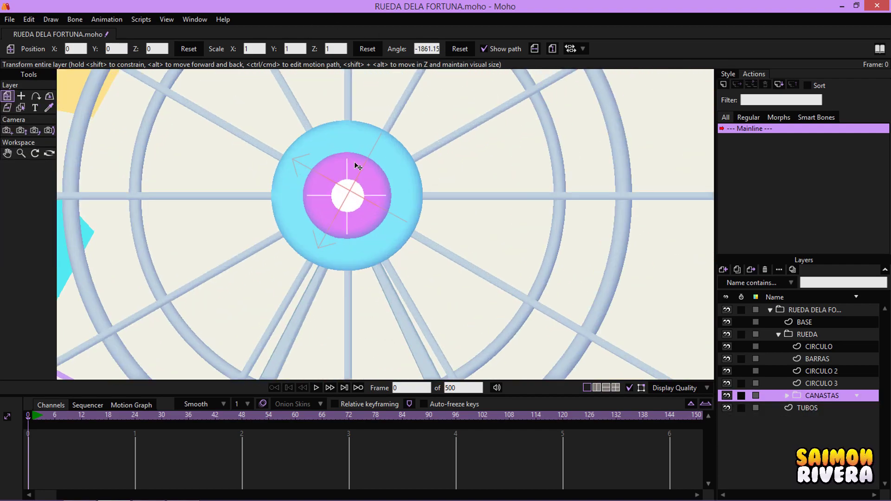
scroll(352, 179, "up", 1)
left_click(461, 50)
scroll(511, 153, "down", 2)
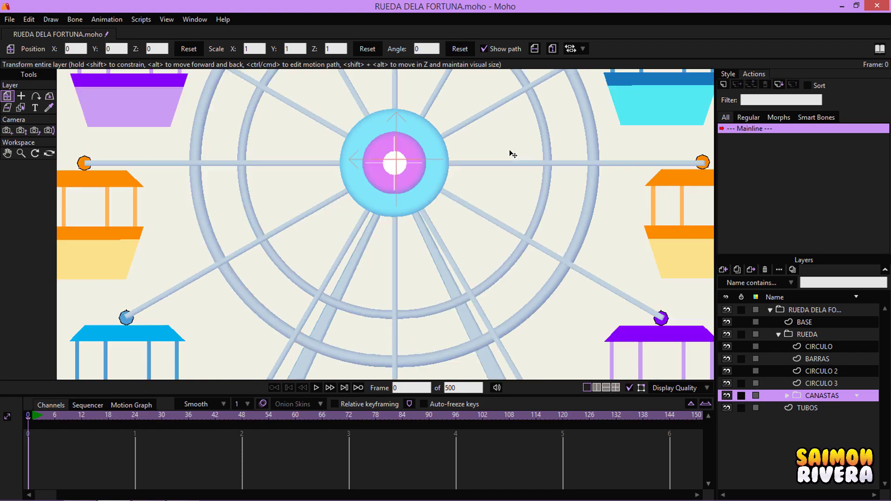
scroll(601, 138, "down", 2)
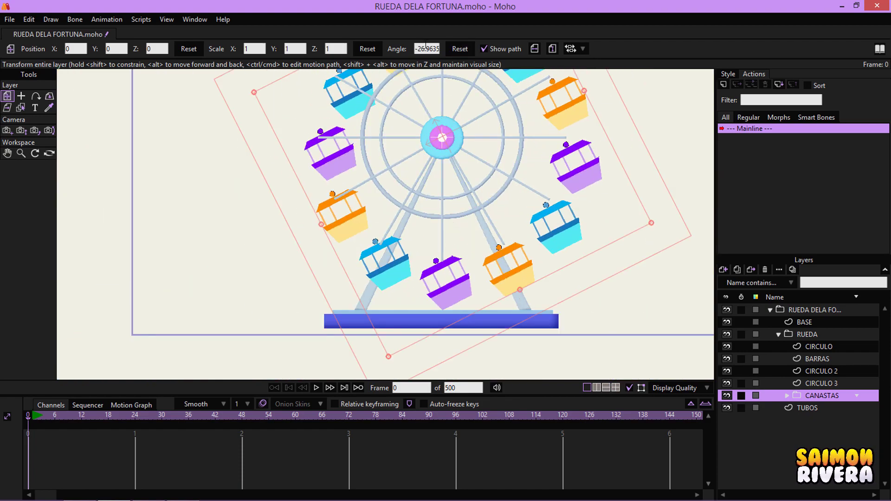
left_click(468, 51)
scroll(492, 196, "up", 2)
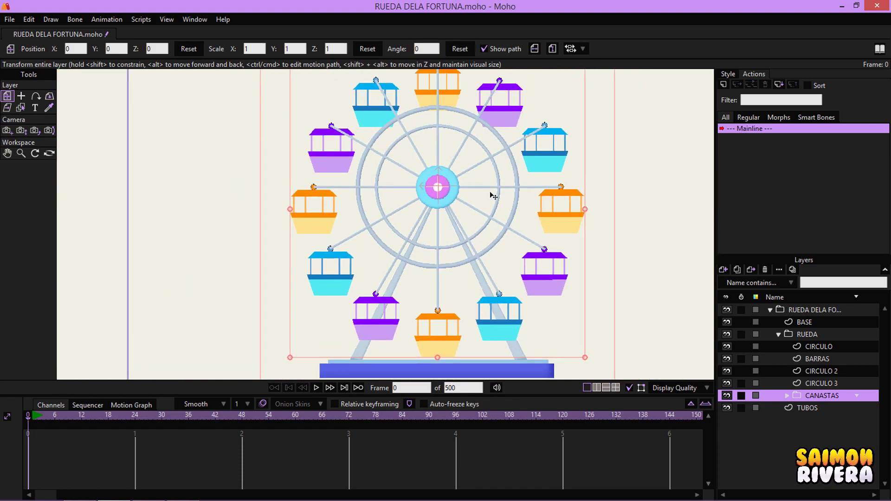
left_click_drag(505, 221, 497, 231)
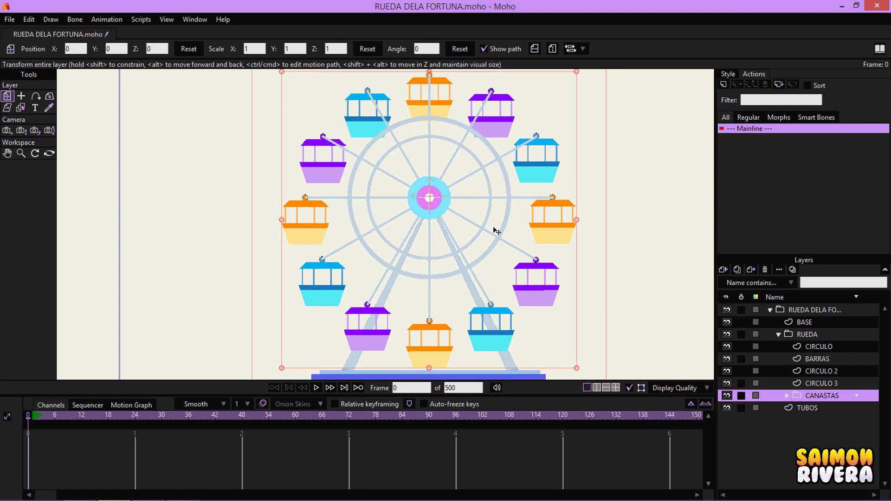
- Collapse RUEDA, test-spin it, reset its angle to 0, and go to frame 1
left_click(814, 338)
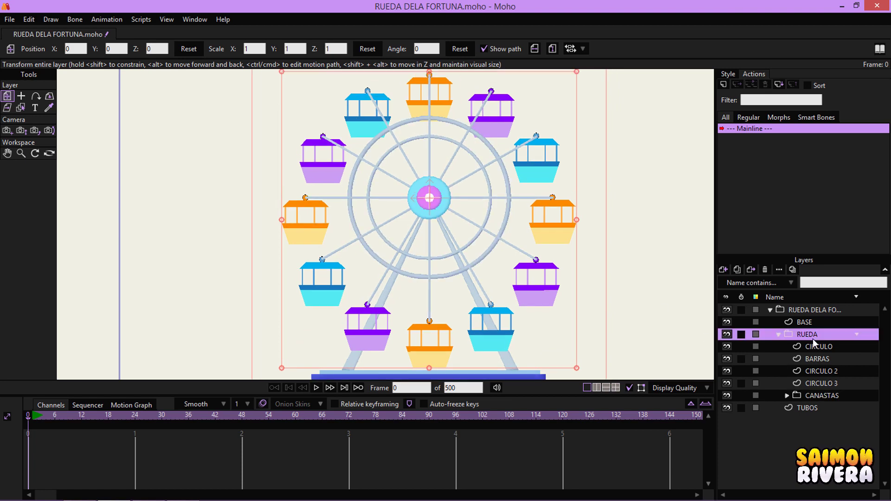
left_click(779, 334)
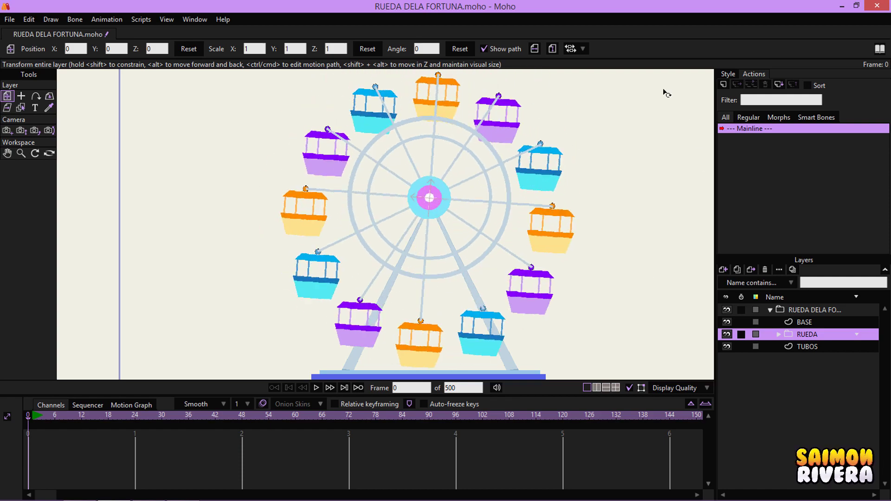
left_click_drag(349, 160, 456, 164)
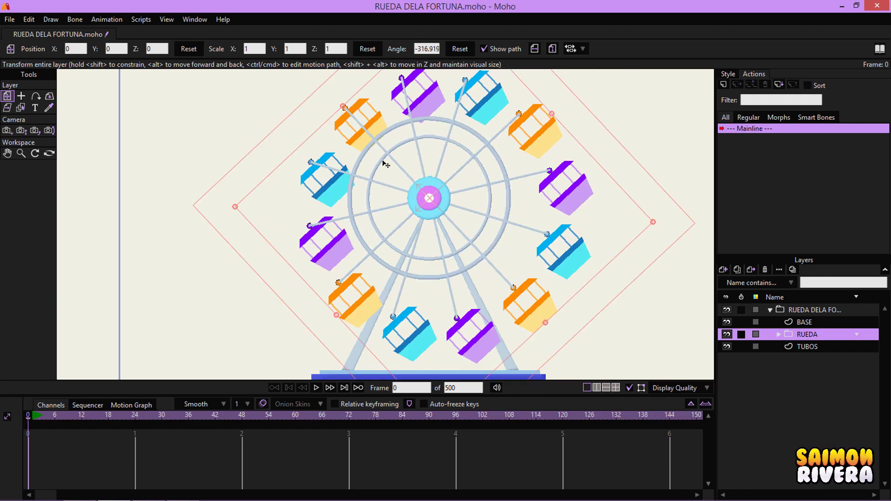
left_click(457, 51)
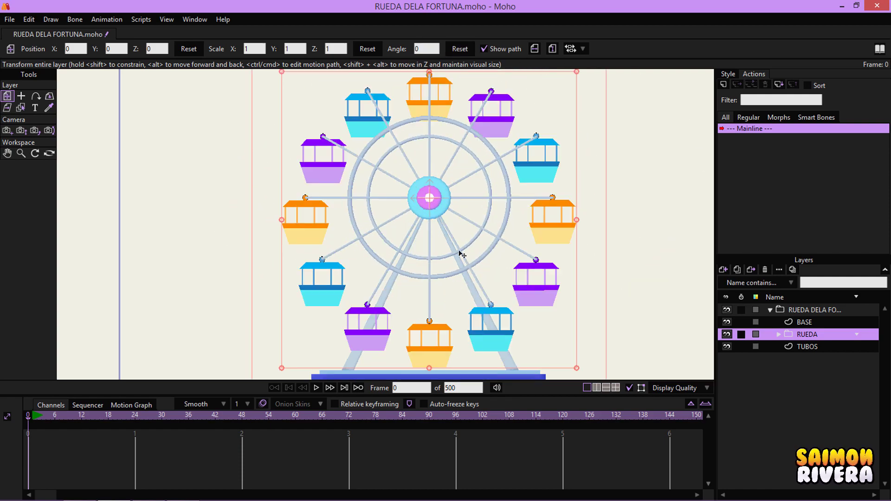
left_click(32, 416)
- Toggle RUEDA's visibility, then key its frame-1 angle at 1 after test spins
left_click(727, 335)
left_click(727, 335)
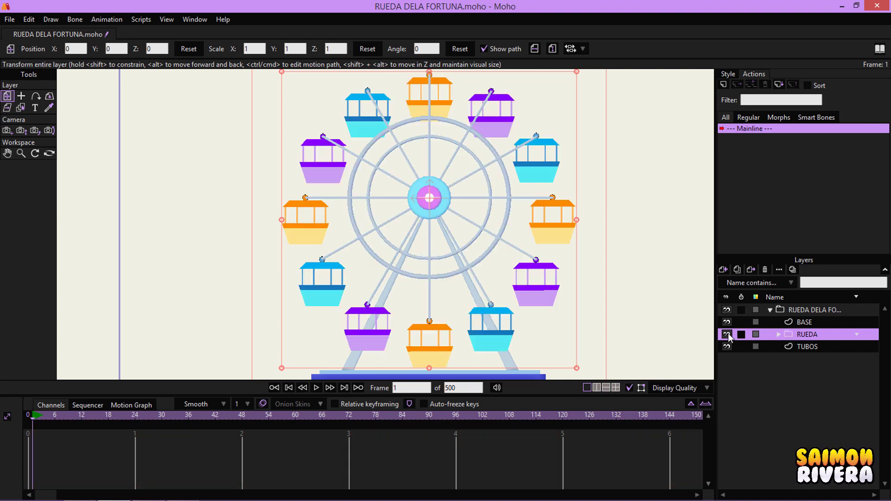
left_click(727, 335)
left_click(727, 335)
left_click(728, 335)
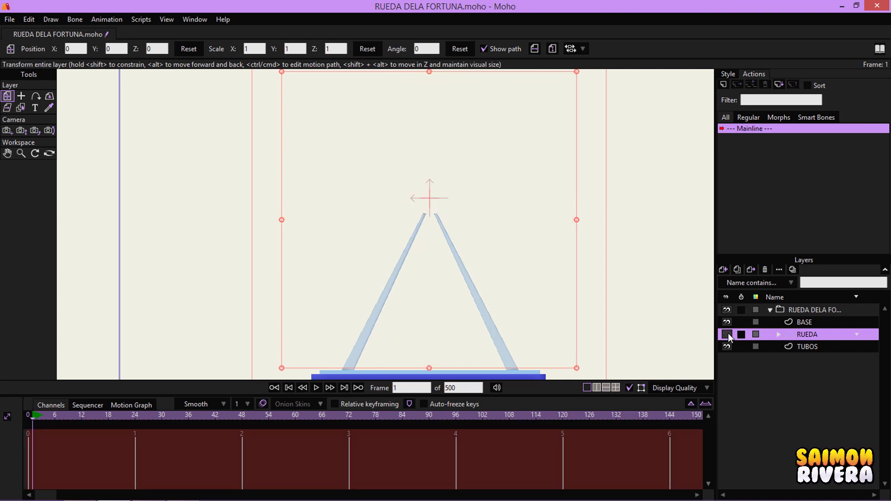
left_click(727, 335)
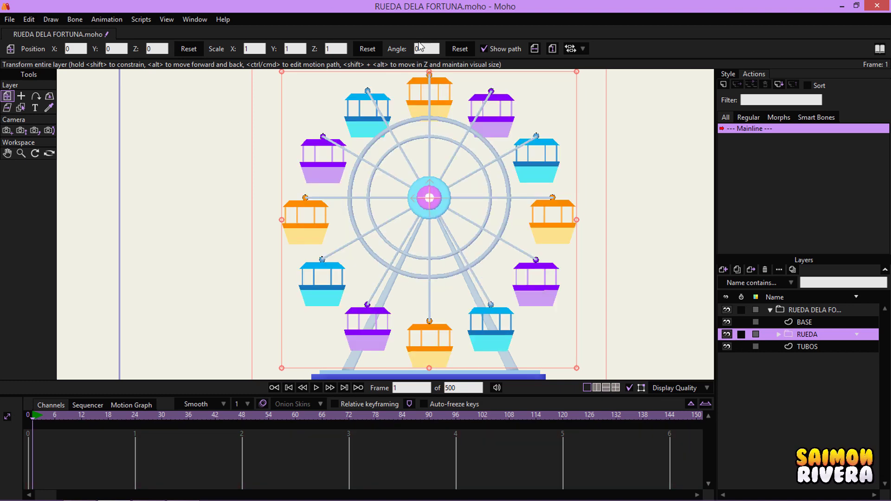
type("1")
type("-1")
key("Return")
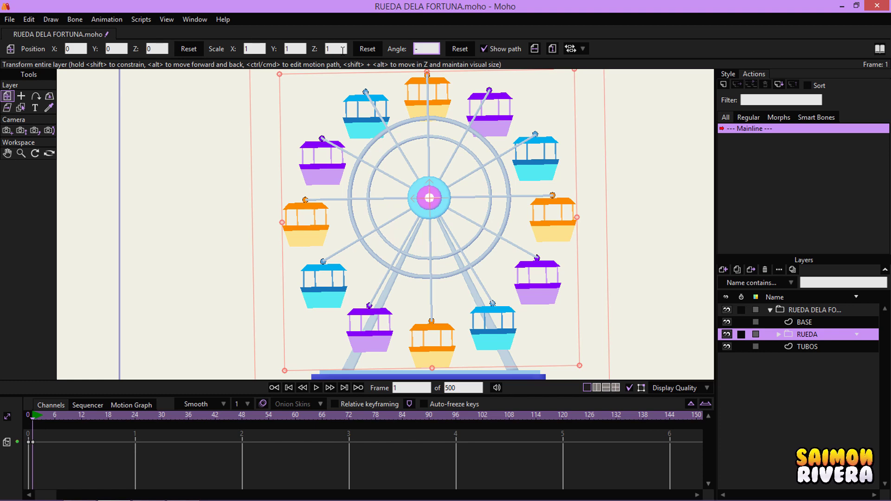
key("Return")
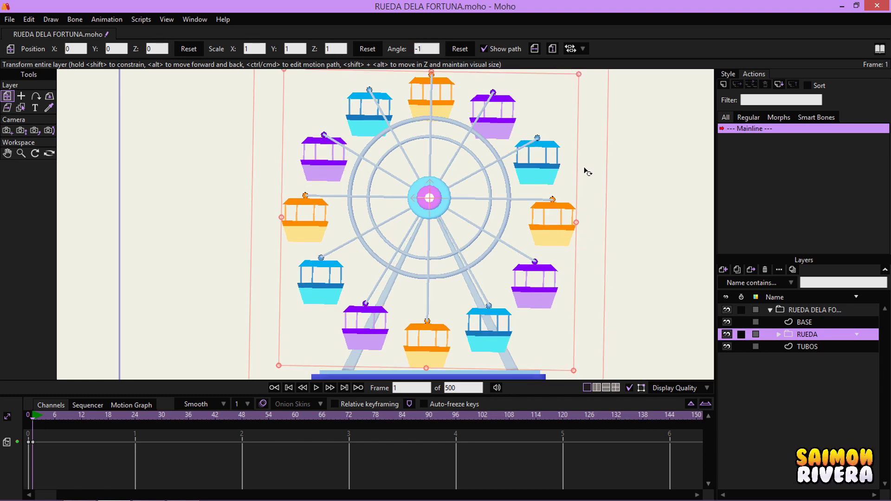
mouse_move(586, 172)
left_mouse_down()
mouse_move(589, 207)
mouse_move(534, 289)
mouse_move(391, 276)
left_mouse_up()
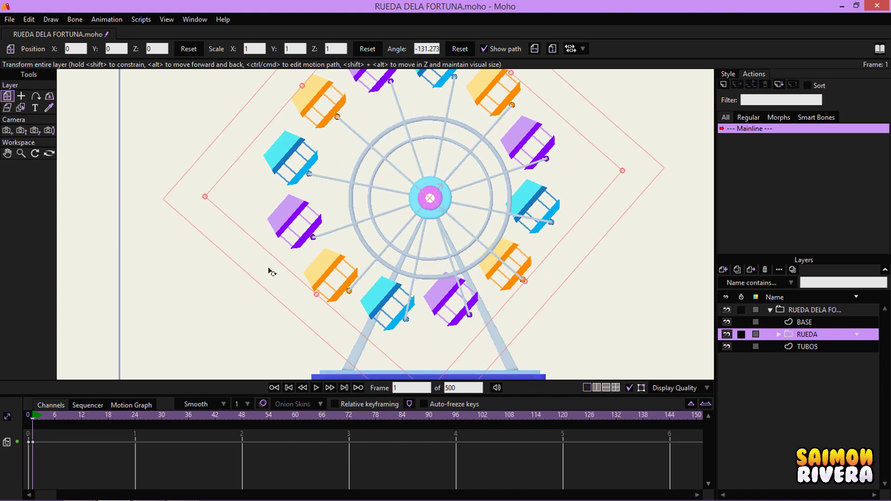
mouse_move(271, 272)
left_mouse_down()
mouse_move(334, 325)
mouse_move(563, 233)
mouse_move(411, 76)
left_mouse_up()
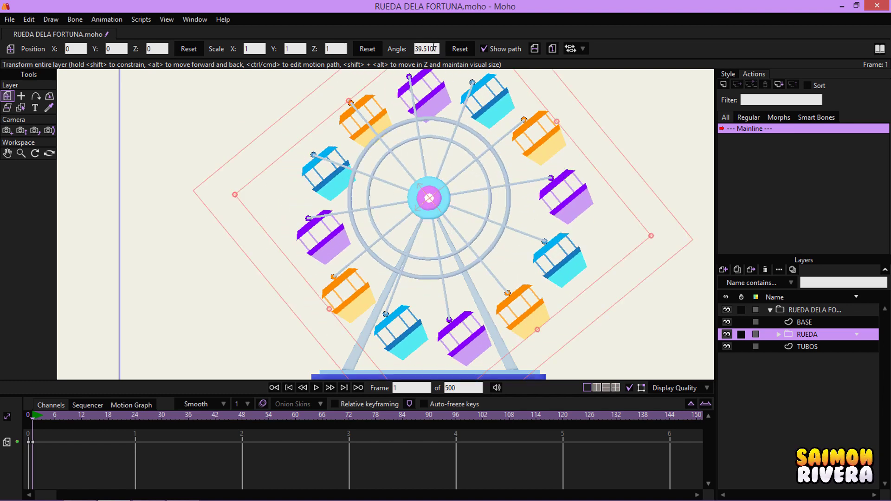
key("Return")
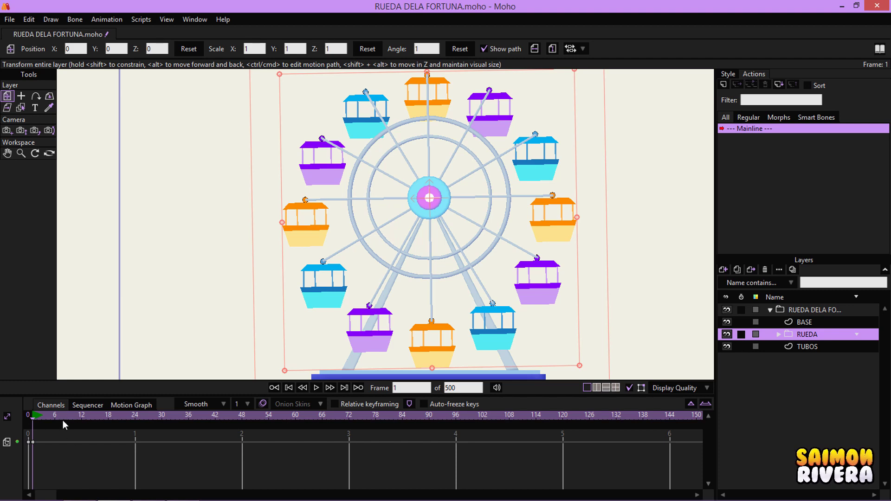
- Key RUEDA at 360° on frame 120 and set that key to Cycle
mouse_move(63, 420)
left_mouse_down()
mouse_move(483, 421)
mouse_move(336, 421)
left_mouse_up()
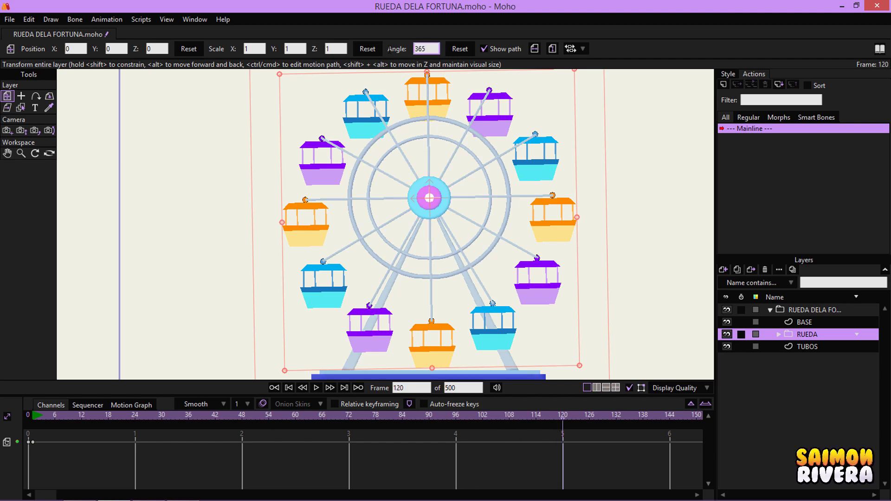
type("360")
key("Return")
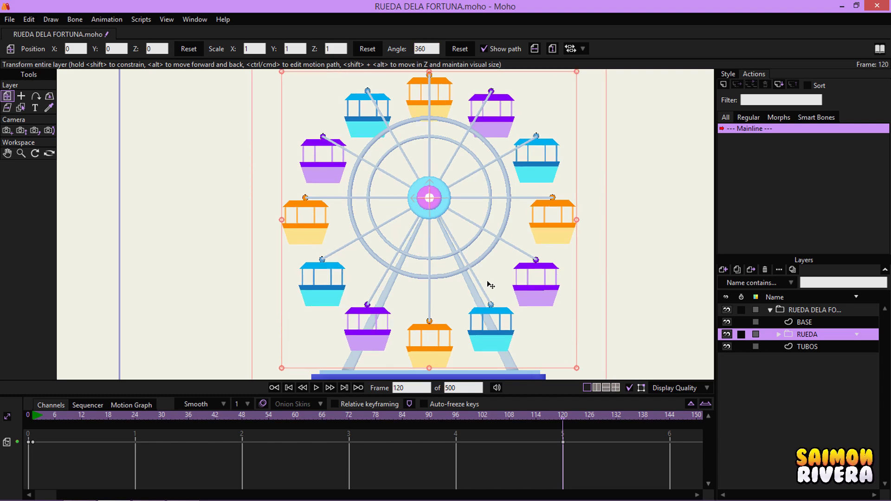
right_click(565, 442)
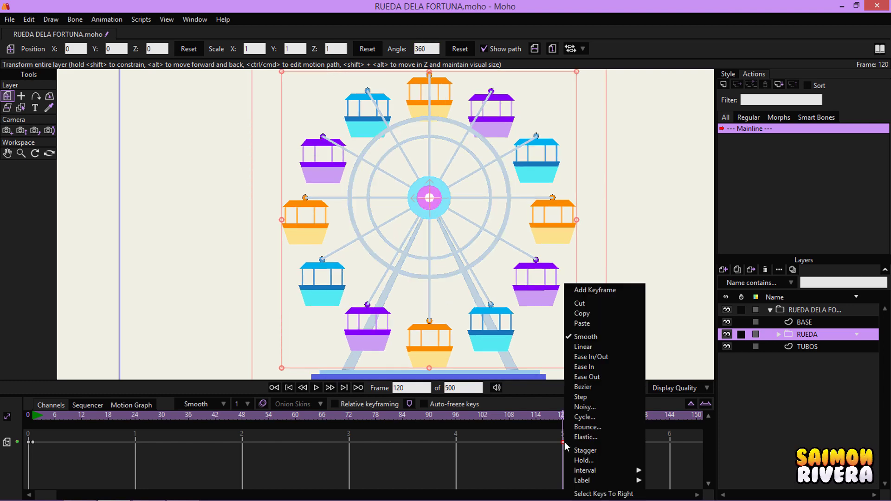
left_click(595, 420)
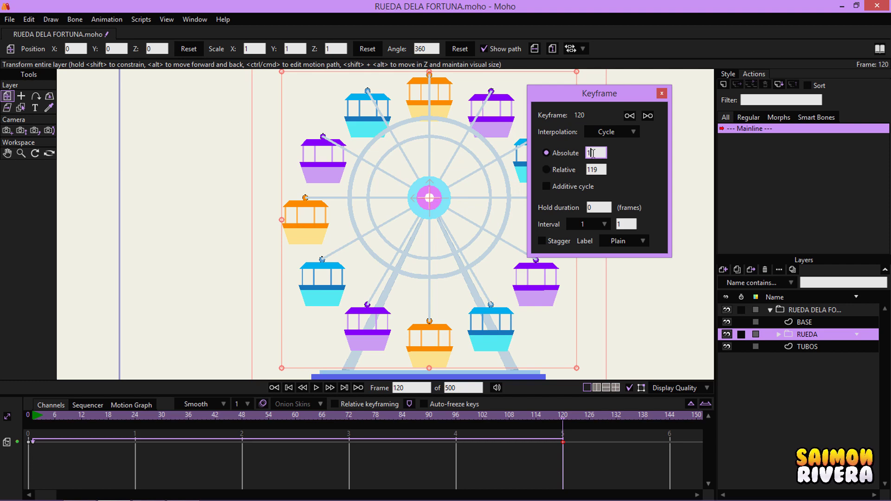
left_click(661, 94)
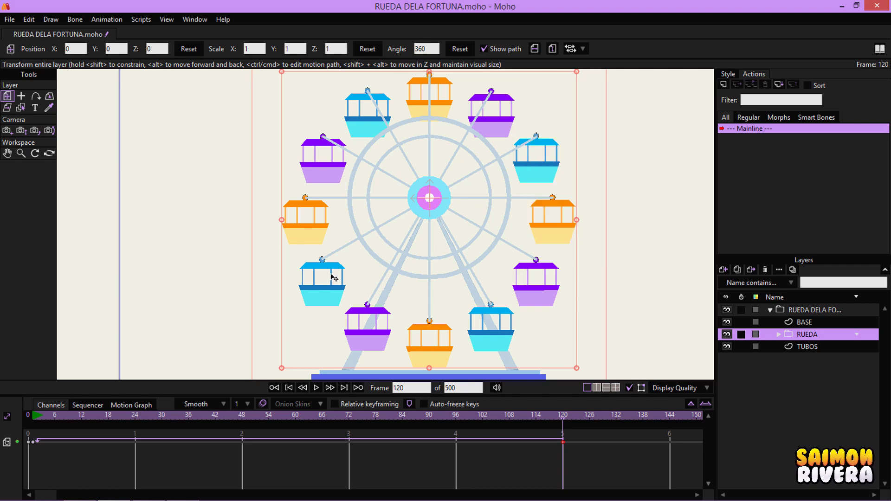
- Give the frame-0 rotation key Linear interpolation
right_click(32, 444)
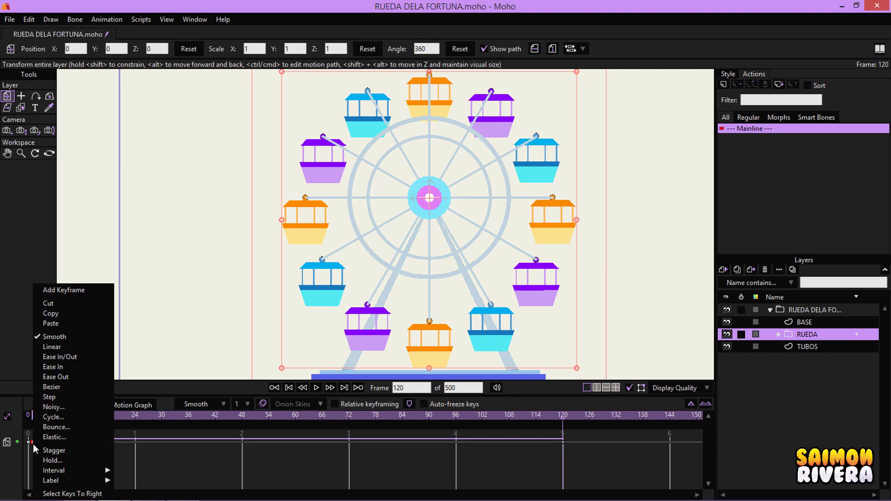
left_click(68, 347)
scroll(402, 239, "down", 2)
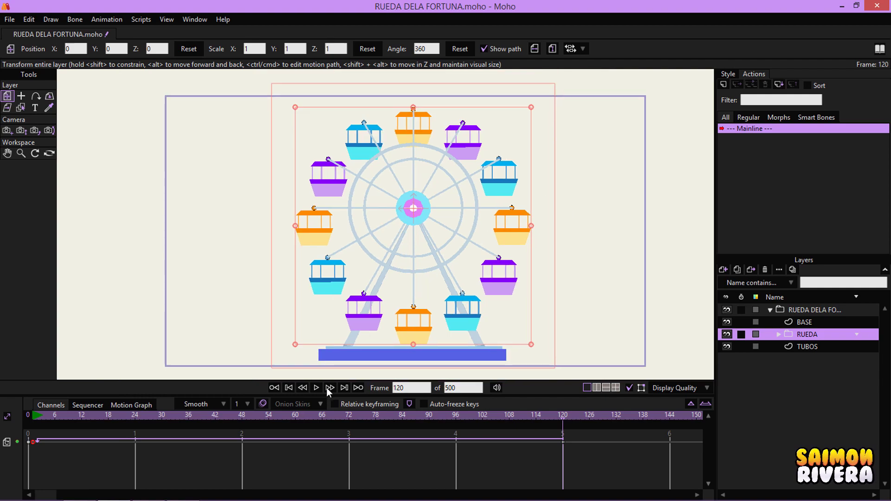
- Play the spinning wheel, stop it, and rewind to frame 0
left_click(319, 387)
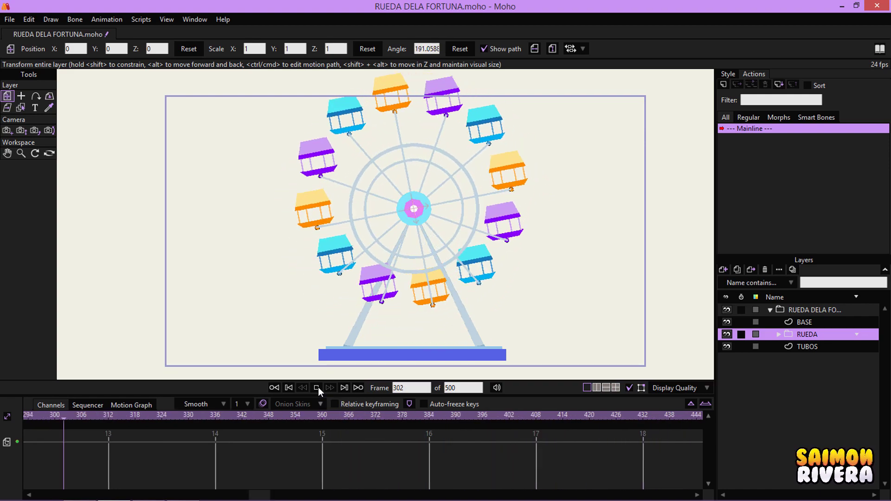
left_click(318, 387)
left_click(290, 388)
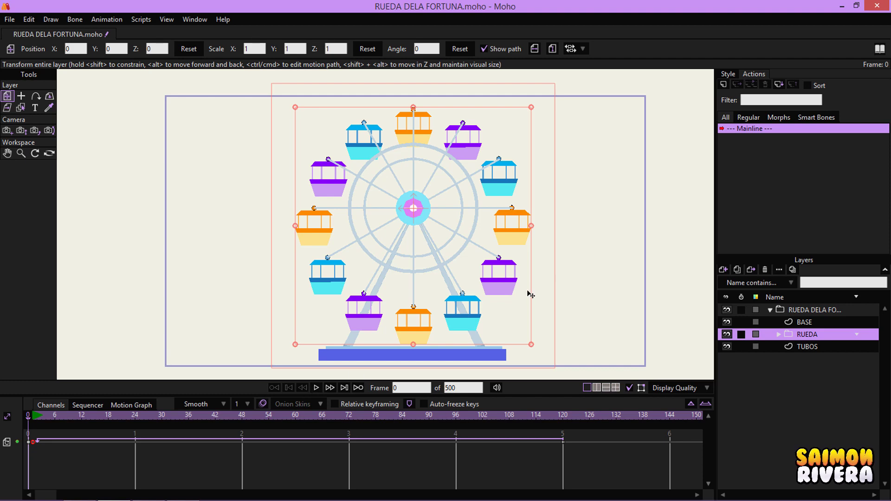
left_click_drag(531, 295, 541, 294)
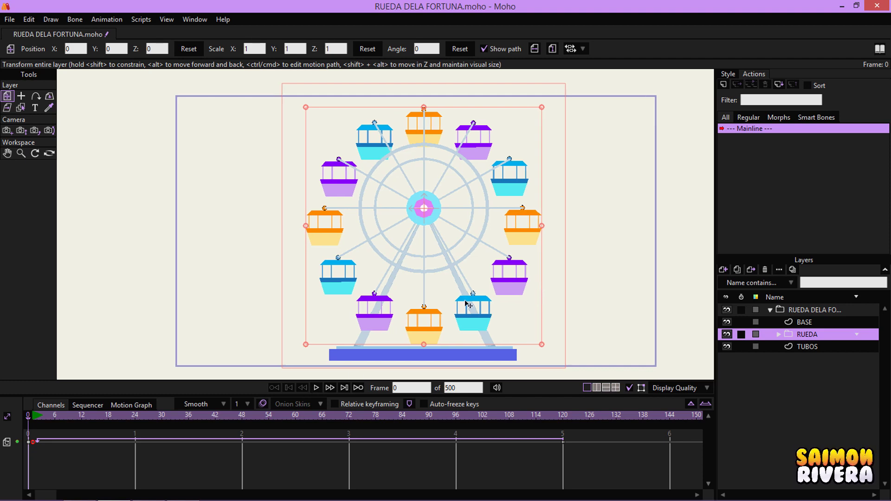
scroll(502, 322, "up", 3)
scroll(500, 325, "down", 2)
scroll(500, 325, "down", 1)
scroll(488, 321, "up", 1)
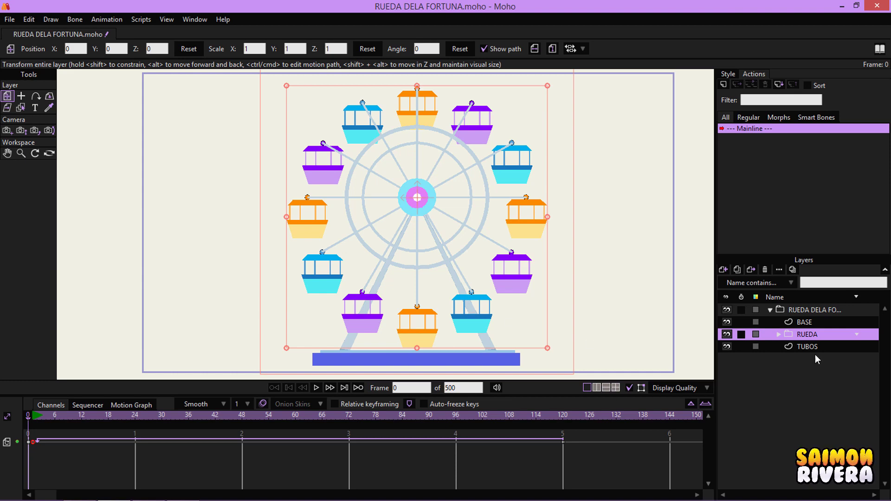
- Select the left blue cabin and key its angle at 1 on frame 1
left_click(779, 335)
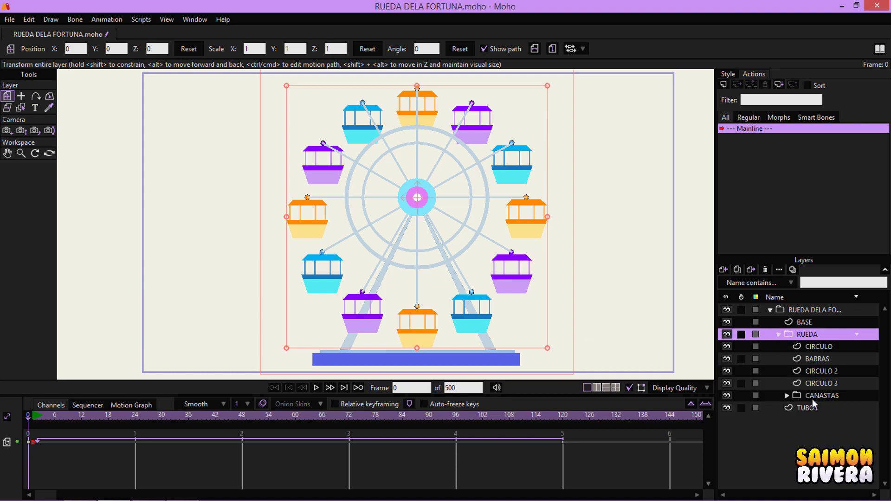
left_click(787, 395)
scroll(773, 394, "down", 1)
scroll(822, 384, "down", 2)
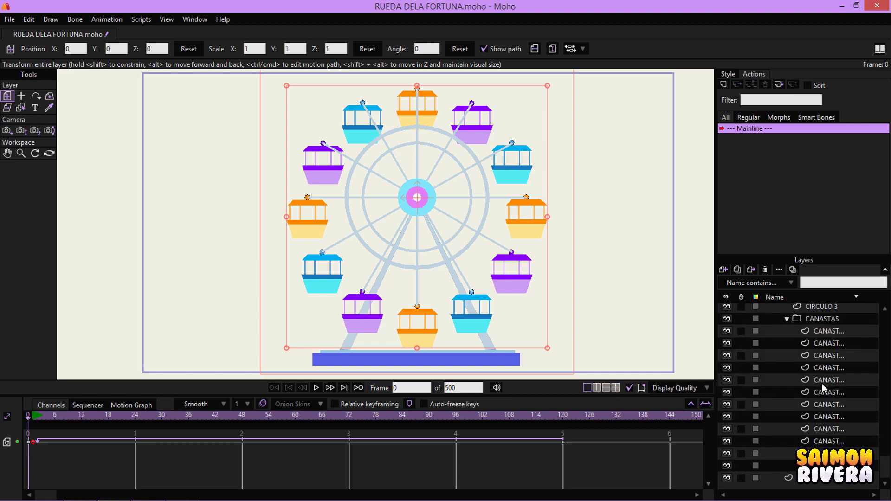
left_click(323, 276)
scroll(325, 279, "up", 3)
scroll(385, 261, "up", 3)
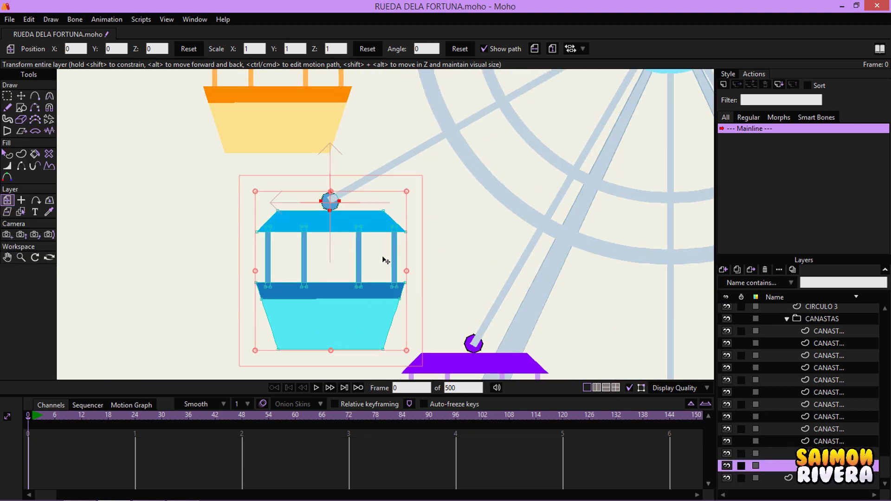
scroll(404, 288, "down", 2)
scroll(417, 195, "up", 1)
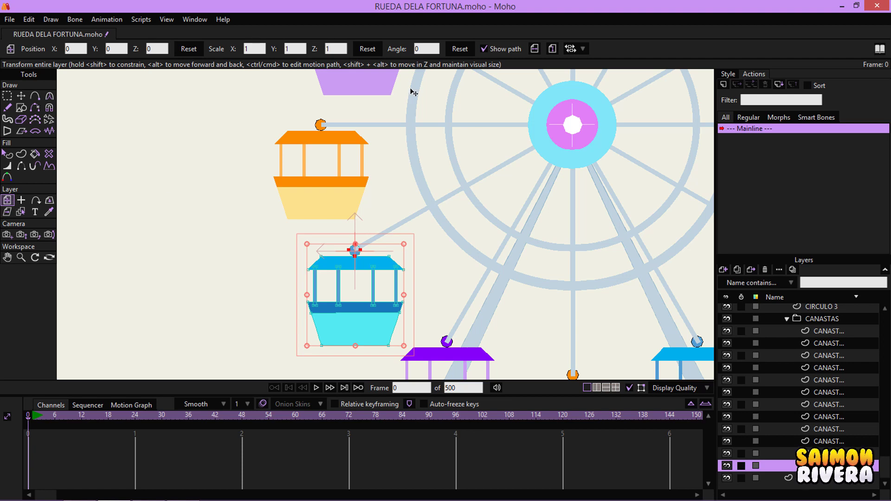
left_click(34, 415)
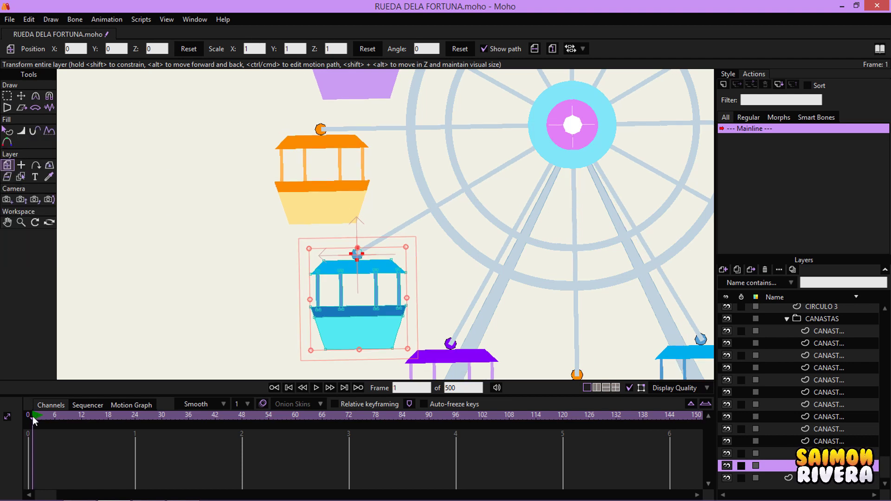
type("1")
left_click_drag(563, 317, 563, 322)
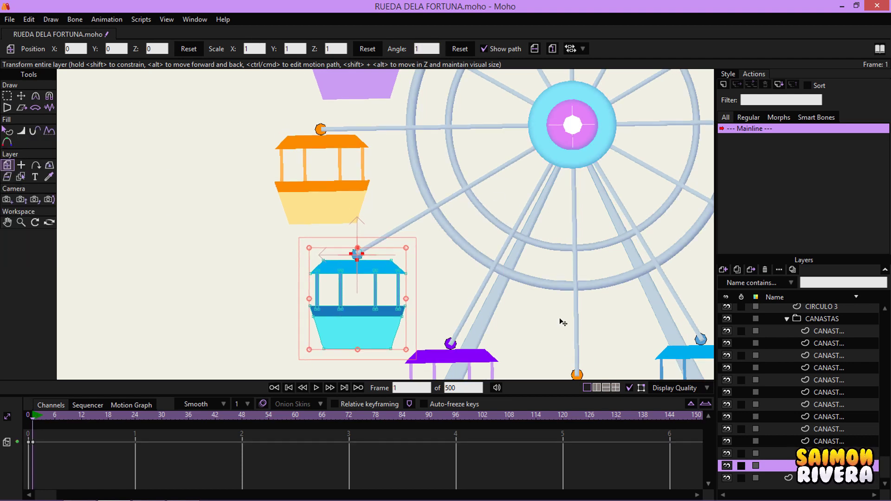
- Enter 360 as the cabin's angle at frame 120
left_click(563, 416)
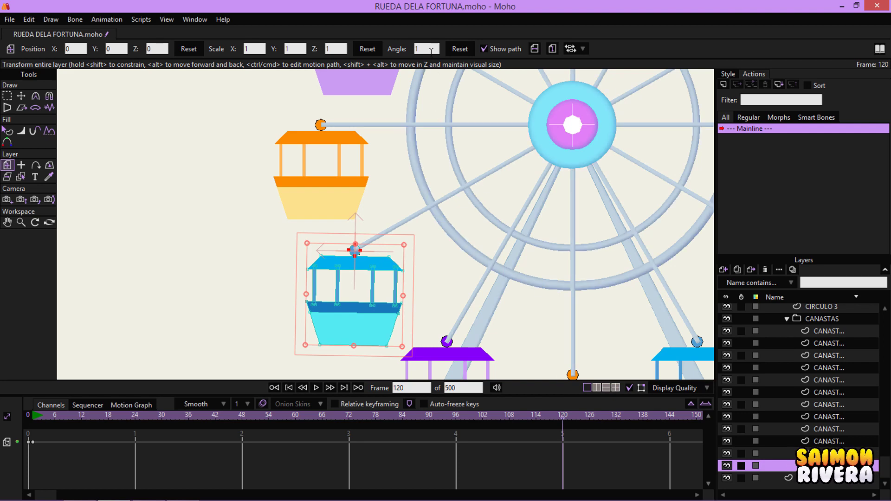
double_click(431, 50)
type("360")
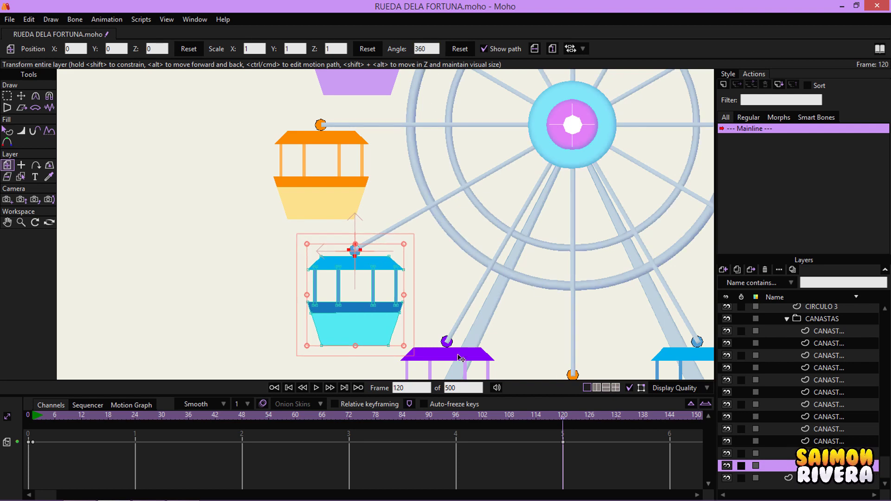
- Set the cabin's frame-120 key to Cycle with Absolute mode
right_click(563, 447)
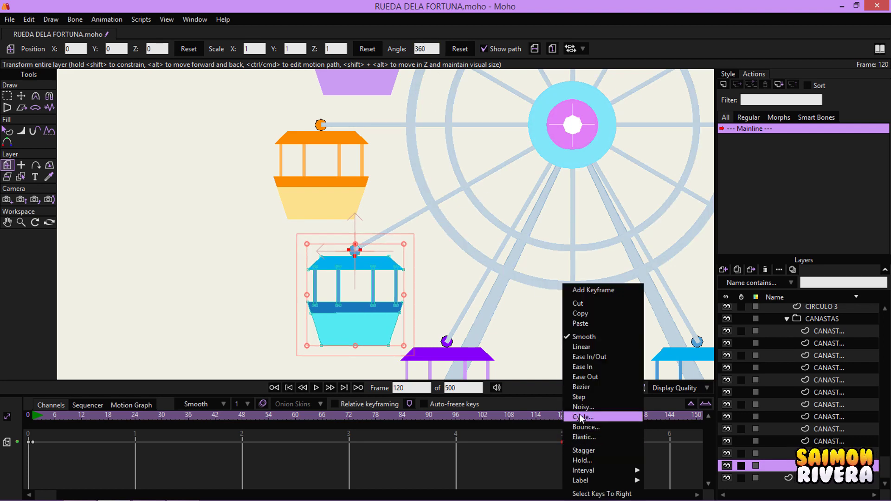
left_click(581, 418)
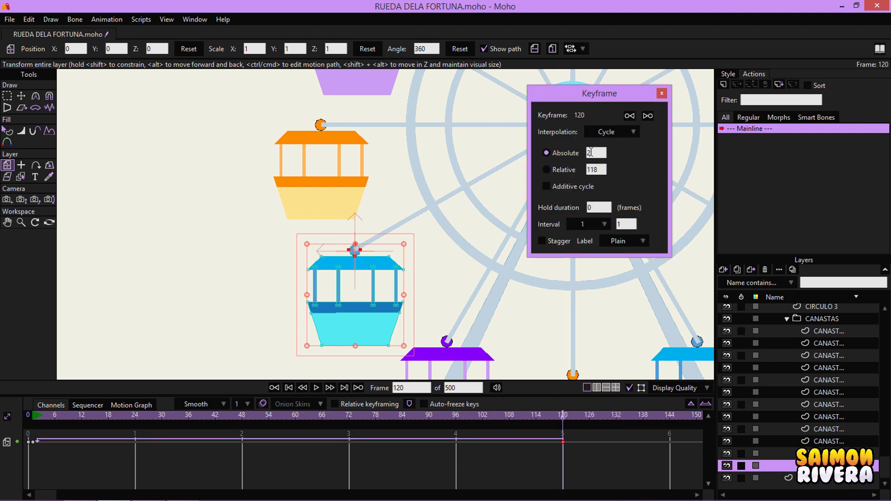
left_click(661, 93)
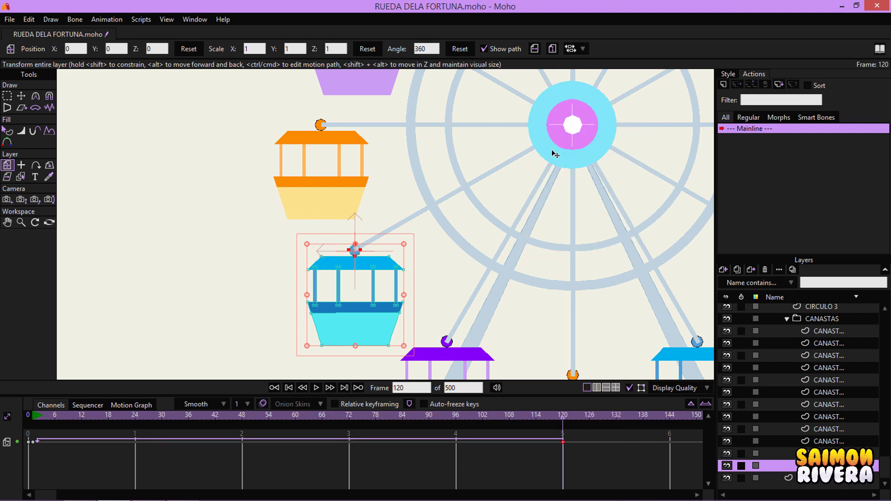
- Change the first key's interpolation and play from frame 1 to check the counter-rotation
right_click(33, 445)
left_click(51, 349)
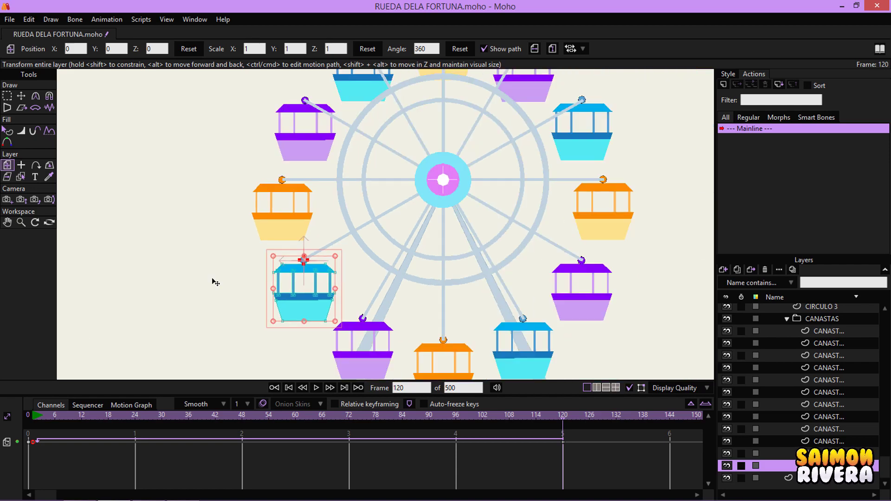
scroll(215, 282, "down", 3)
left_click_drag(69, 415, 32, 414)
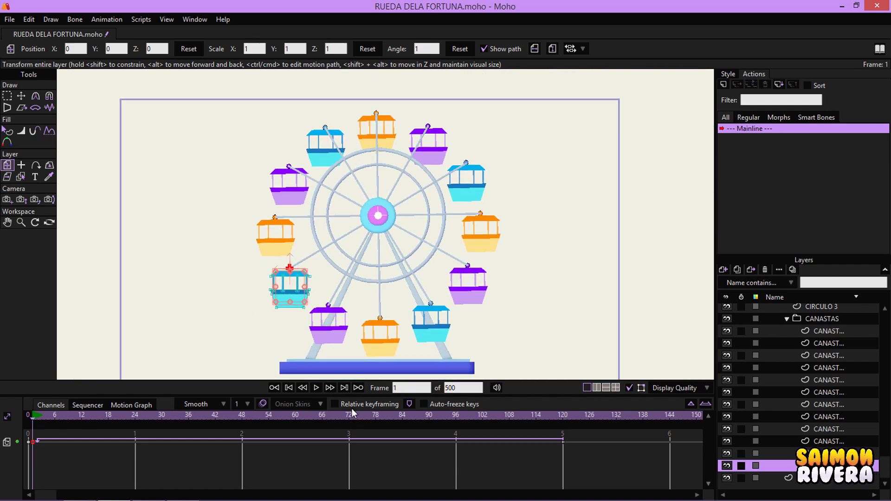
left_click(317, 388)
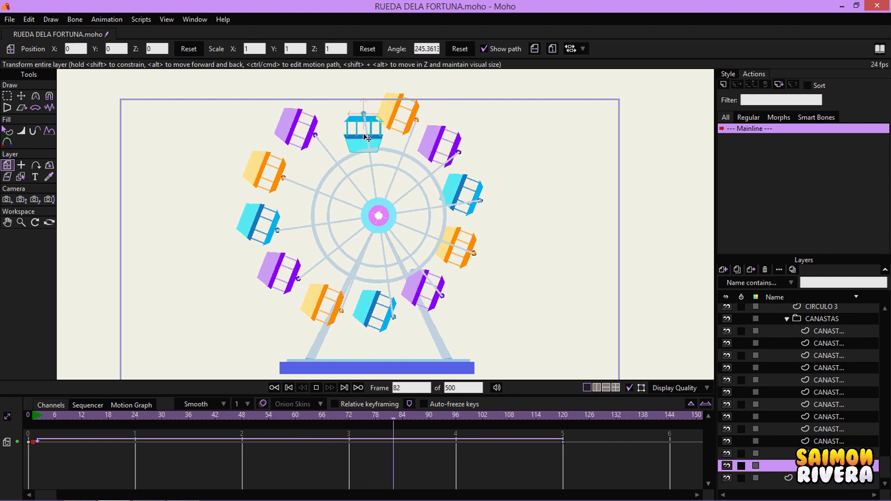
- Stop playback, select the cabin keys, and inspect a cabin's Layer Settings at frame 1
left_click(316, 388)
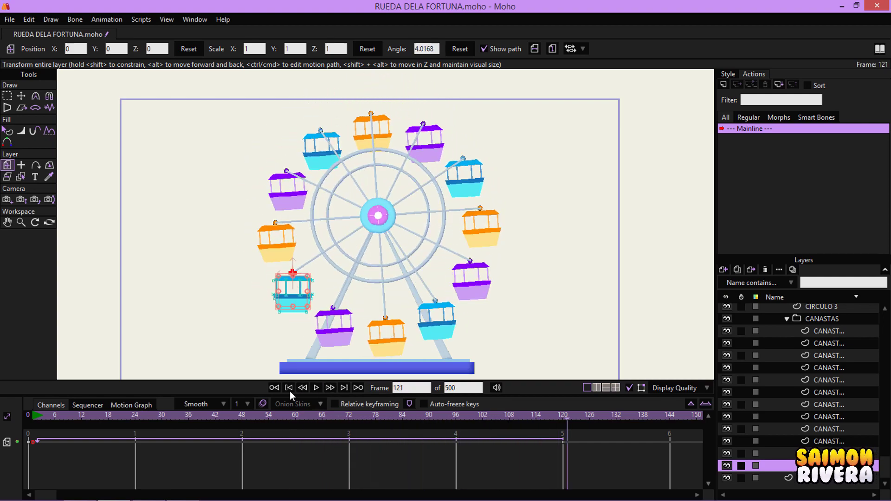
left_click(289, 389)
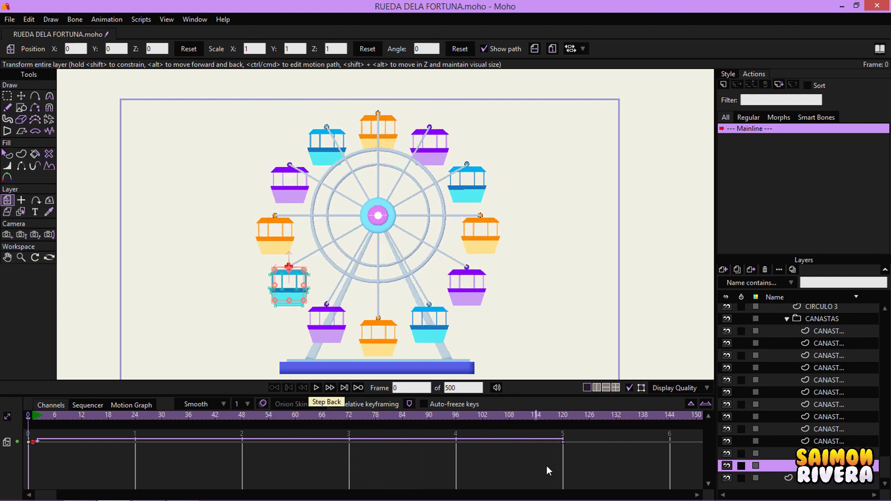
left_click_drag(595, 456, 35, 432)
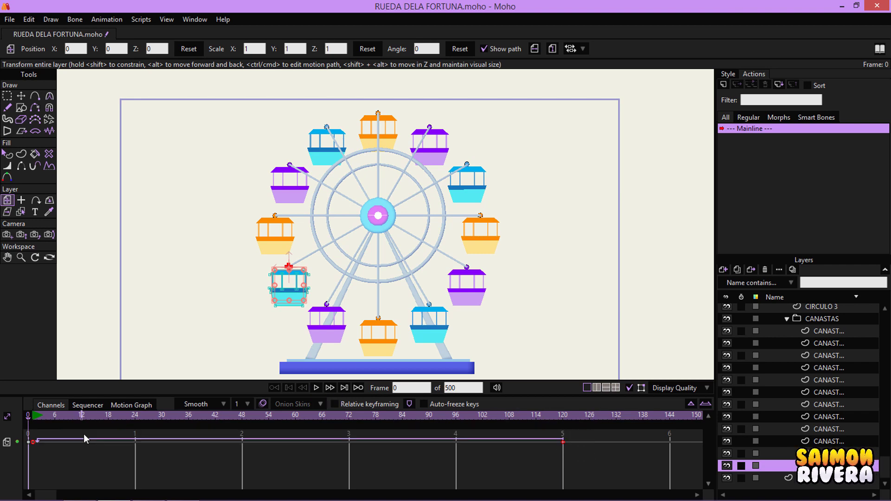
left_click(813, 454)
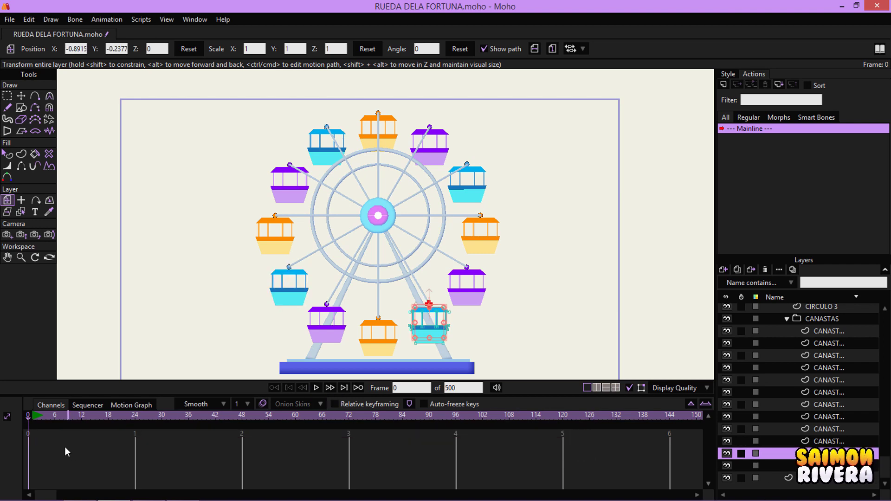
left_click(33, 416)
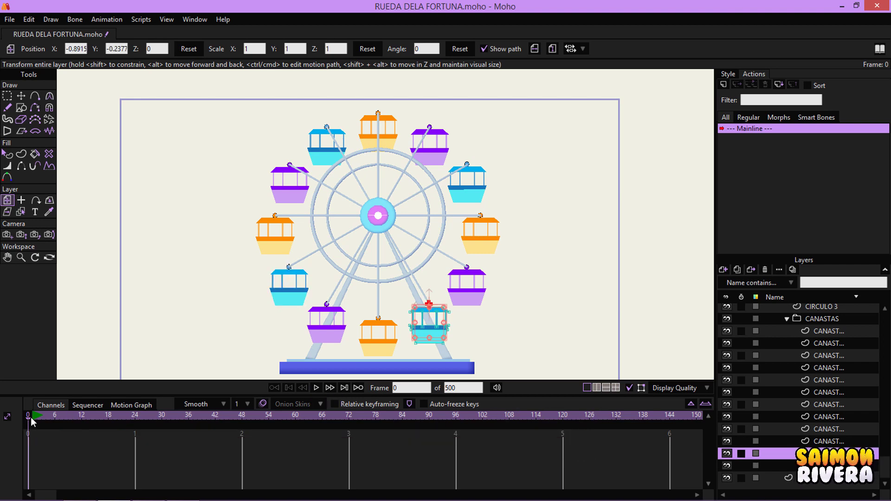
left_click(844, 441)
double_click(853, 431)
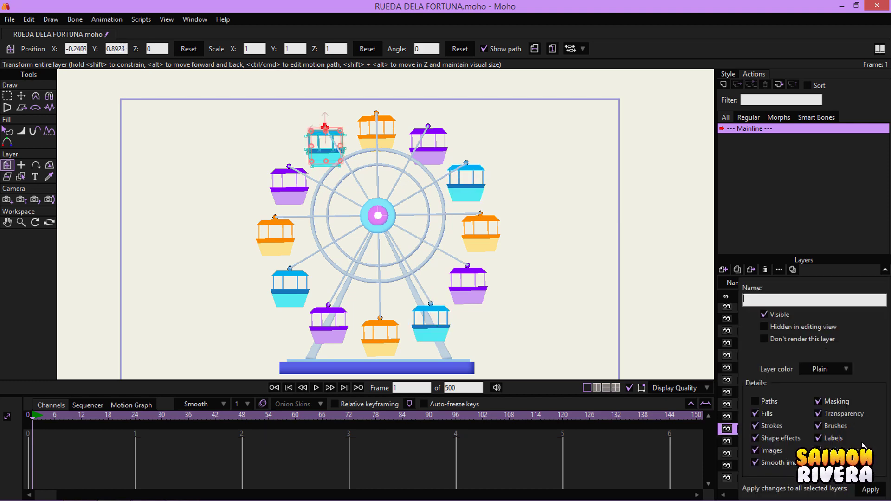
left_click(868, 231)
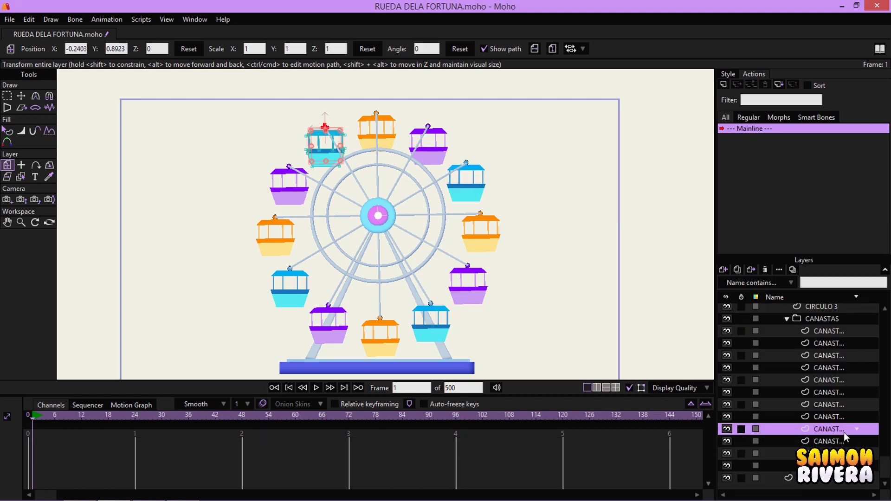
- Step through the orange, top and purple cabin layers one by one
left_click(839, 417)
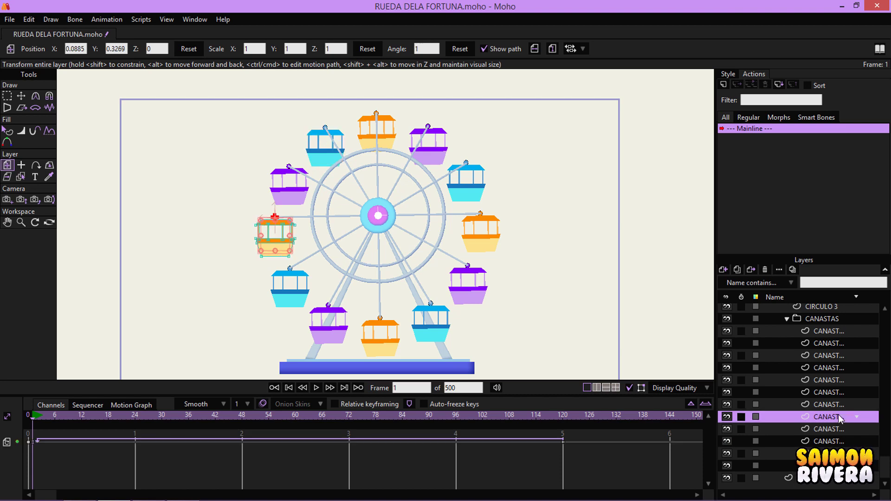
left_click(838, 405)
left_click(845, 380)
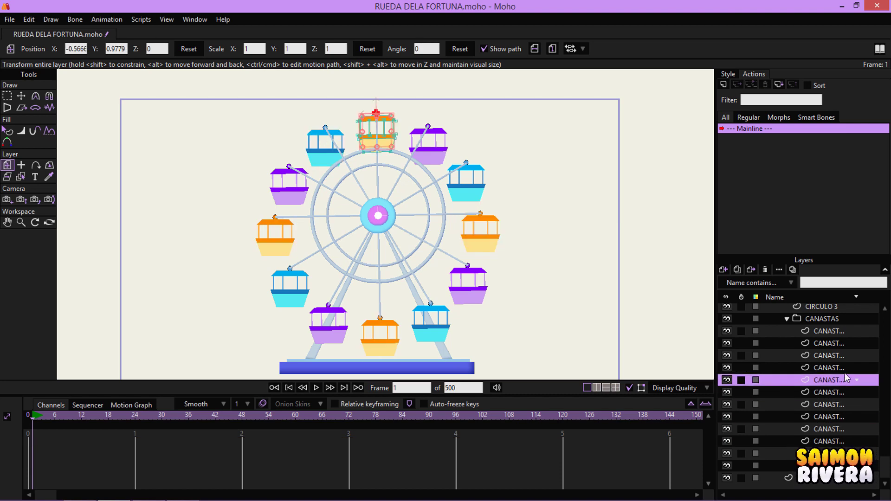
left_click(845, 368)
left_click(845, 343)
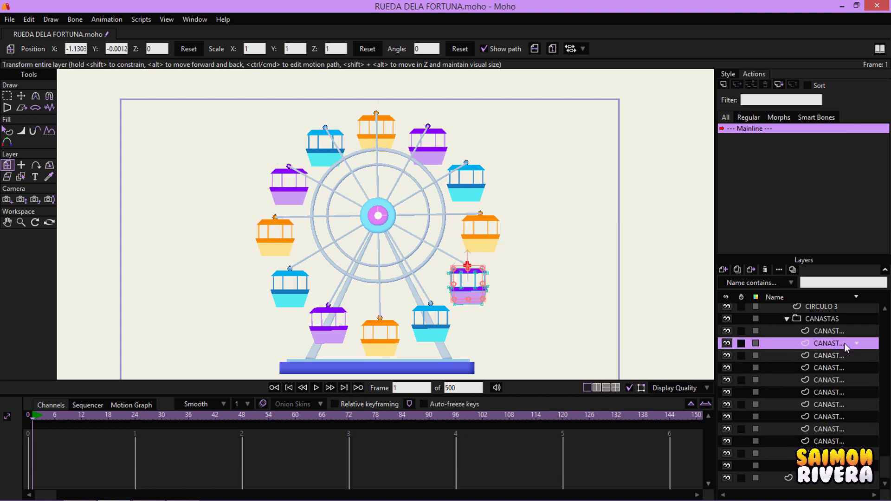
left_click(843, 331)
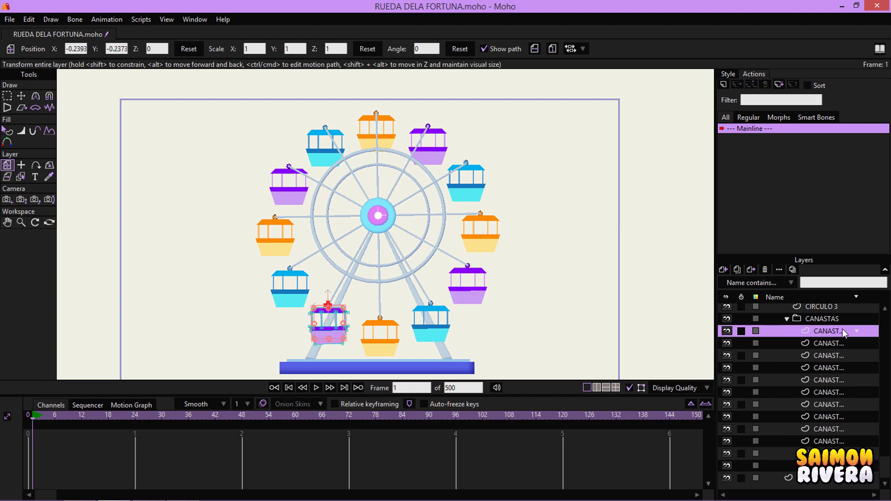
- Collapse the CANASTAS and RUEDA groups in the Layers panel, leaving RUEDA selected
left_click(787, 319)
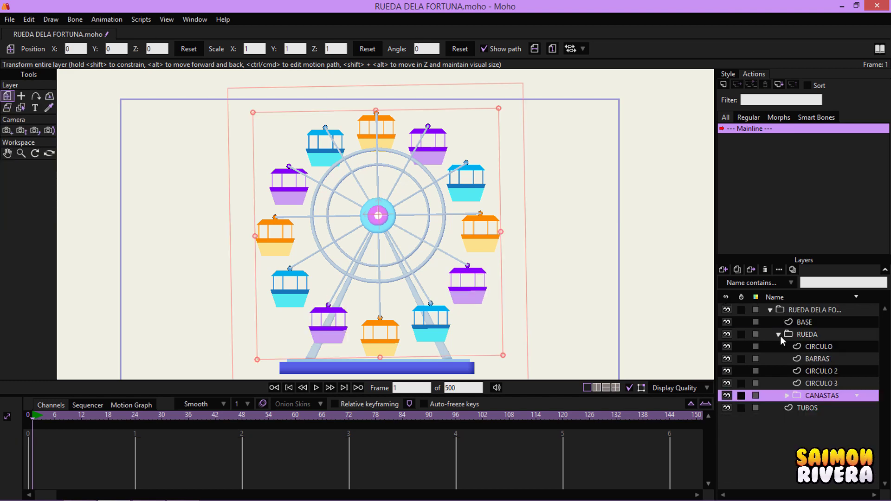
left_click(778, 334)
left_click_drag(533, 302, 548, 302)
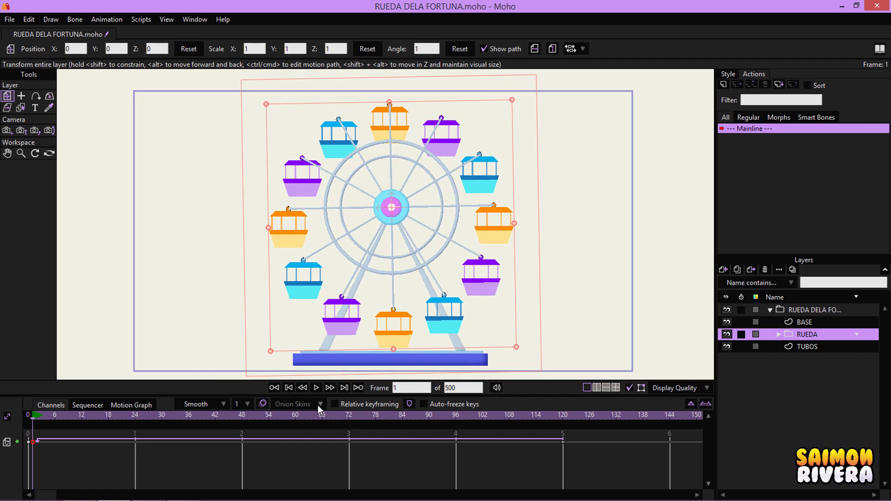
- Preview the wheel spin in playback, then stop and rewind to frame 0
left_click(314, 388)
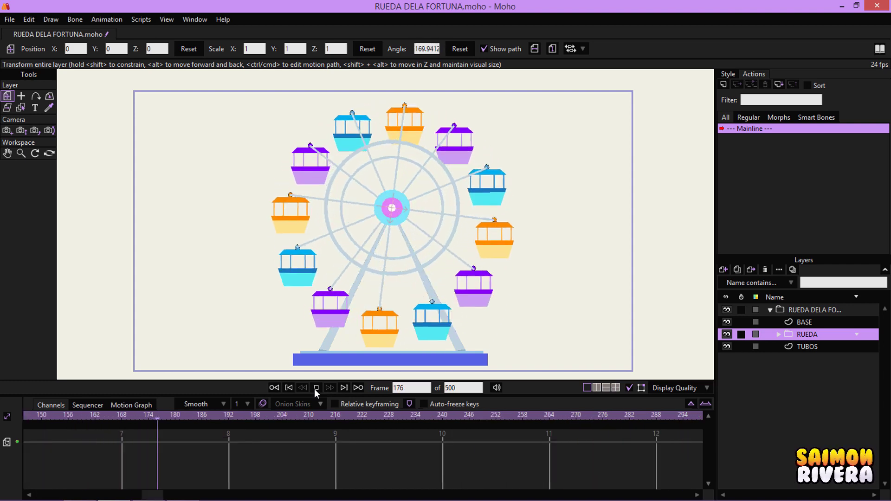
left_click(317, 389)
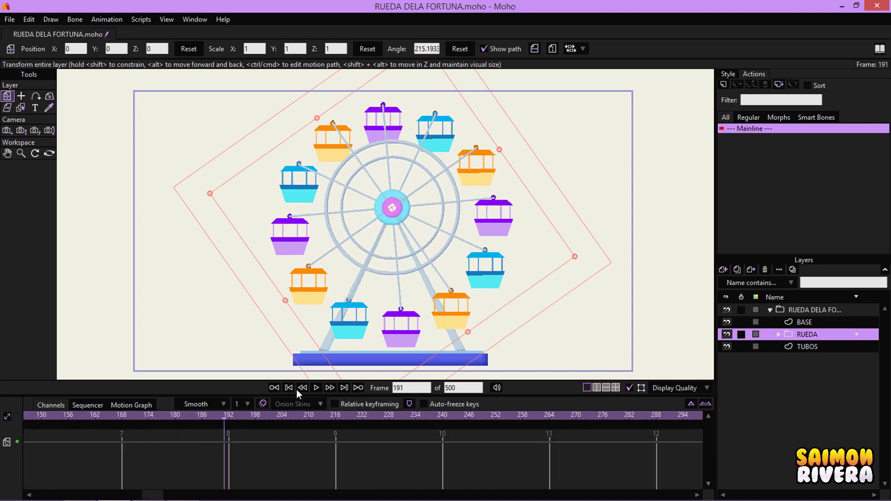
left_click(294, 389)
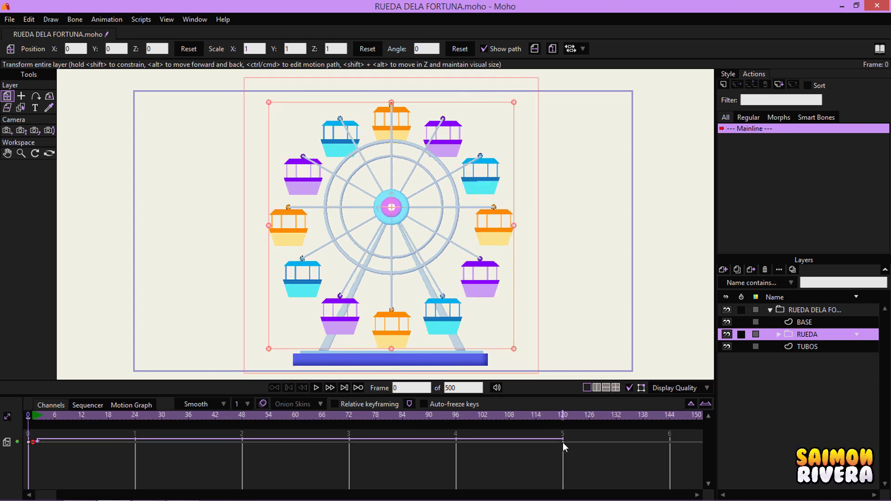
- Move RUEDA's last rotation key from frame 120 to 144 and select all CANASTA cabin layers
left_click_drag(563, 442, 670, 442)
left_click(779, 335)
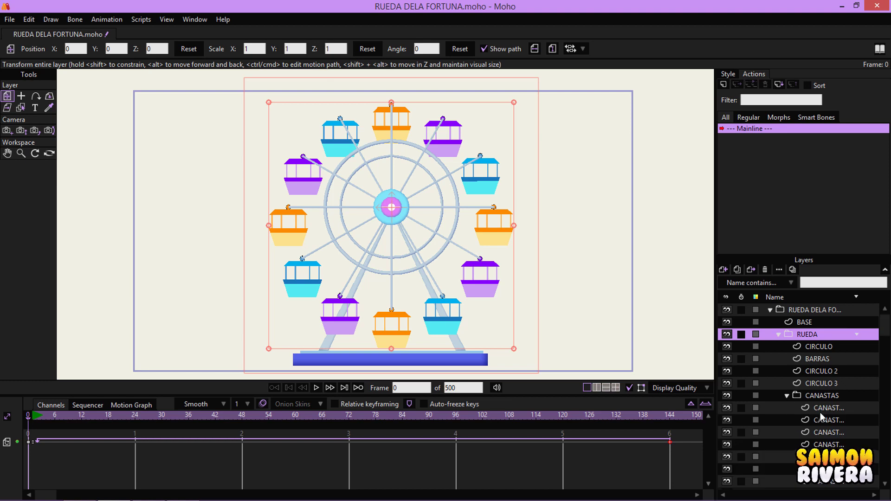
left_click(820, 413)
scroll(832, 433, "down", 2)
scroll(832, 433, "down", 1)
left_click(827, 466, "shift")
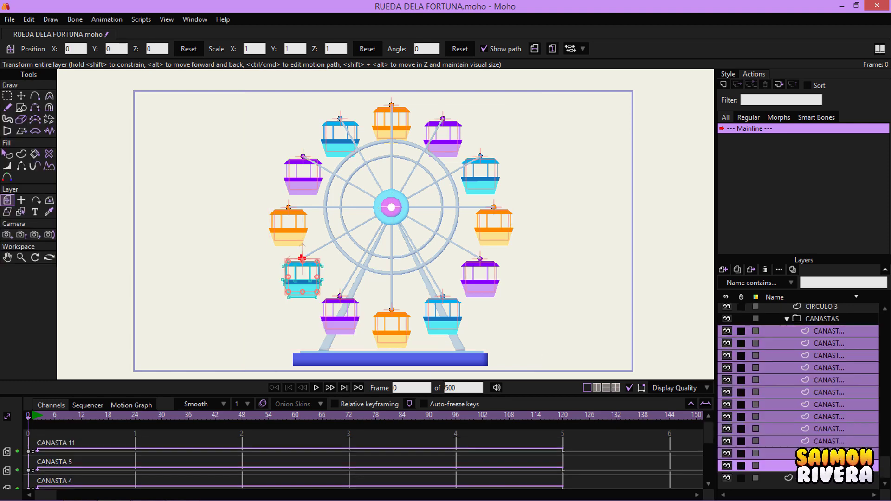
- Shift every cabin's frame-120 key to frame 144, then restore the canvas and collapse RUEDA
left_click_drag(449, 396, 471, 95)
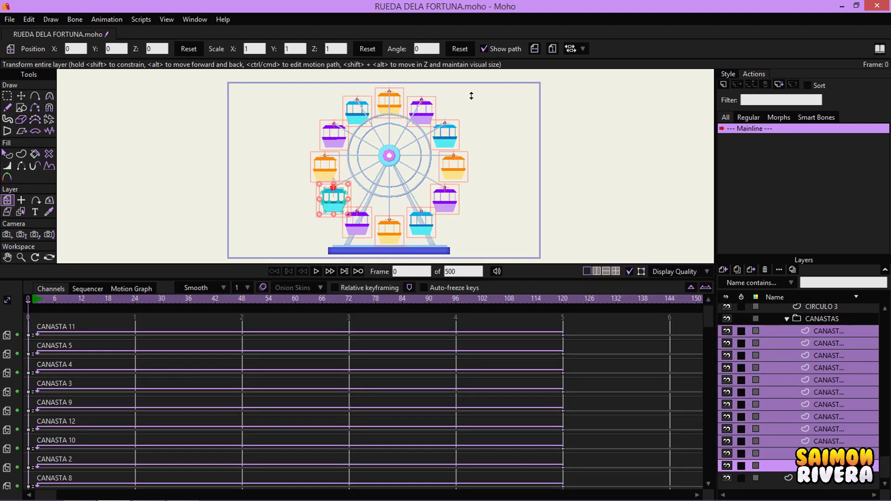
left_click_drag(552, 322, 576, 499)
scroll(578, 424, "down", 3)
mouse_move(555, 458)
left_mouse_down()
mouse_move(575, 494)
mouse_move(676, 479)
left_mouse_up()
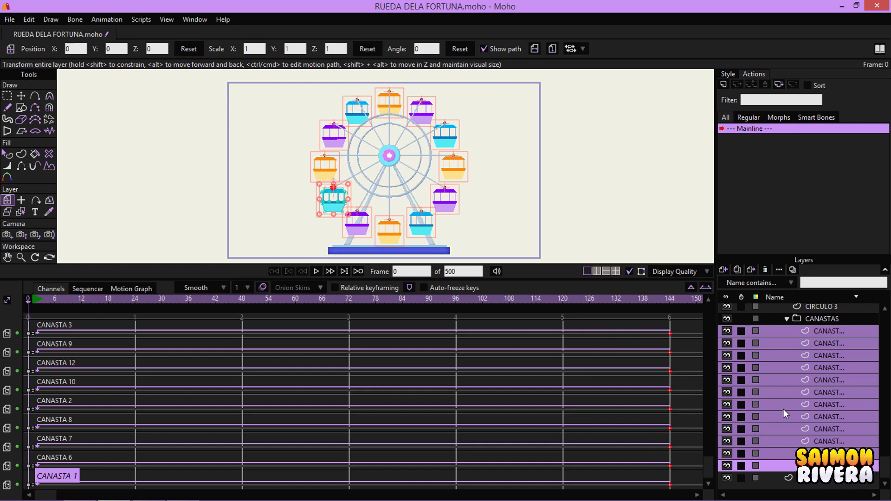
scroll(784, 409, "up", 3)
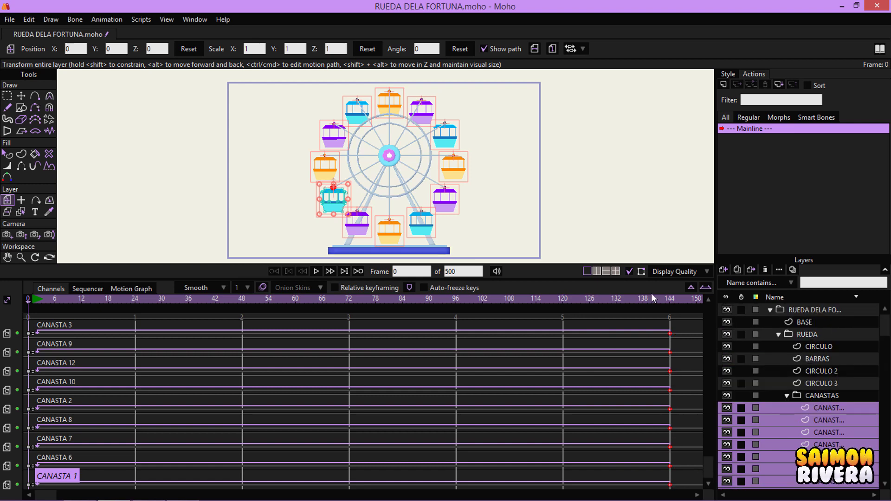
mouse_move(420, 279)
left_mouse_down()
mouse_move(420, 329)
mouse_move(591, 409)
left_mouse_up()
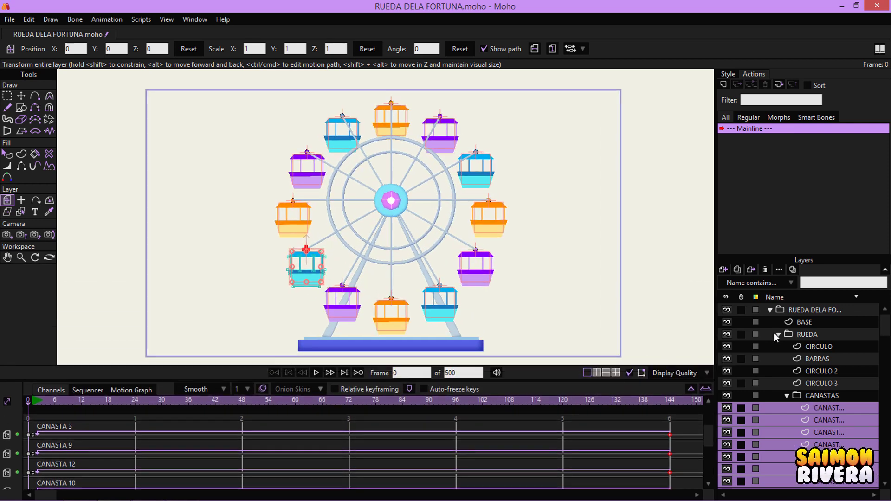
left_click(773, 336)
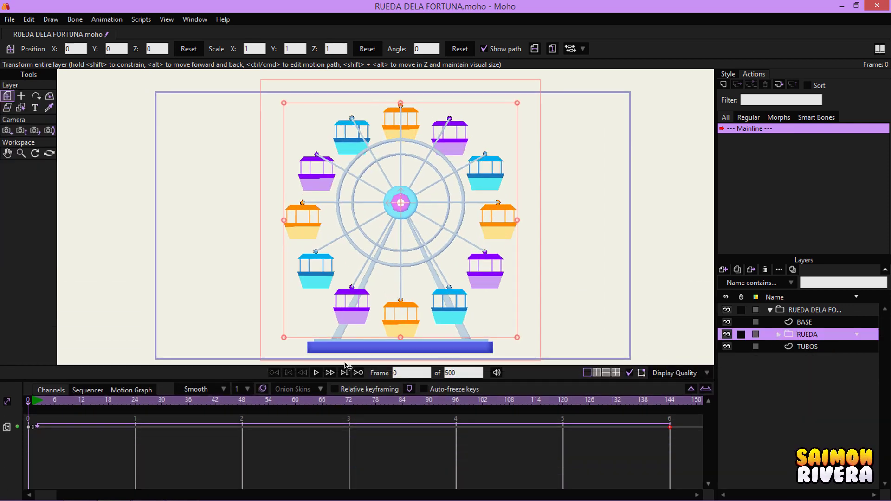
- Play the retimed animation to watch the slower wheel spin with its upright cabins
left_click(317, 373)
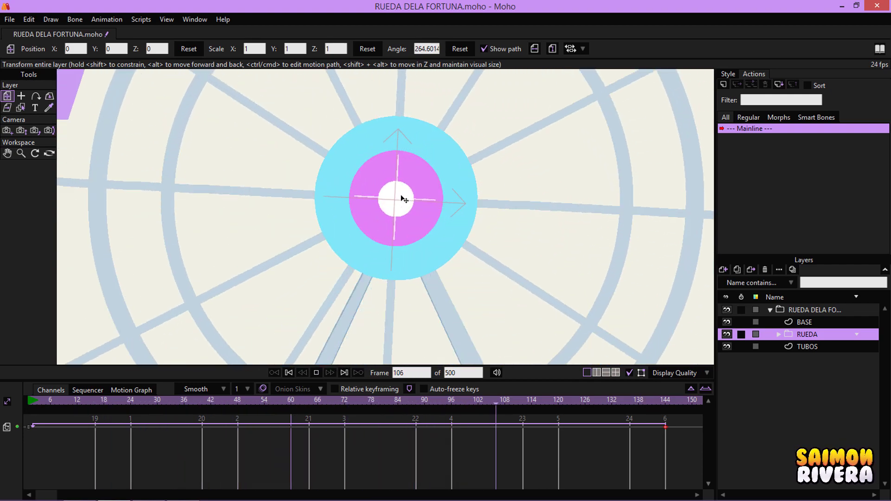
scroll(413, 195, "down", 5)
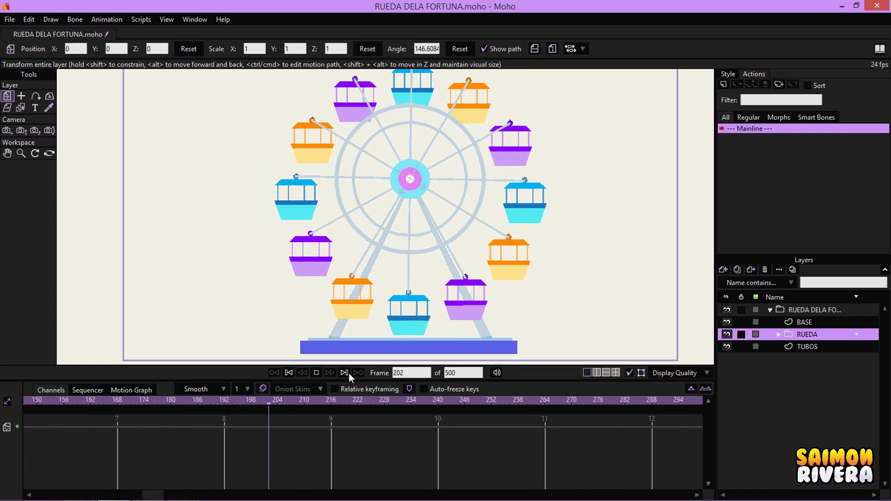
left_click(316, 372)
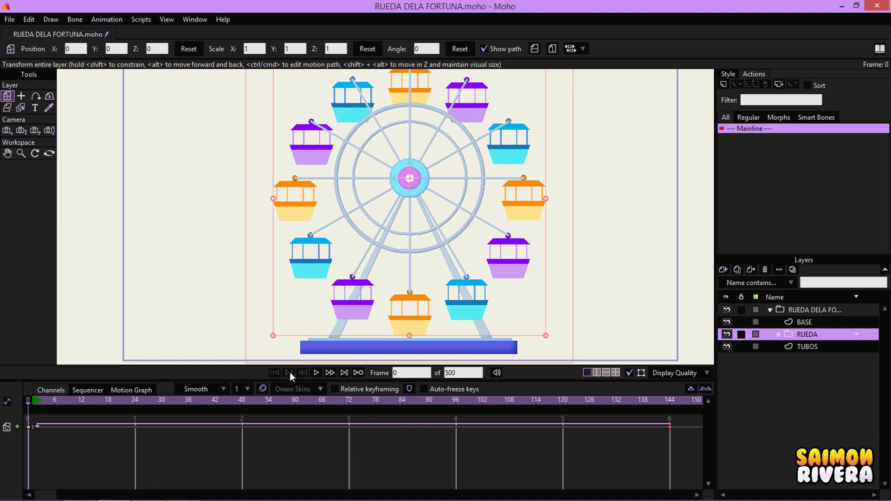
left_click(315, 373)
scroll(438, 272, "down", 1)
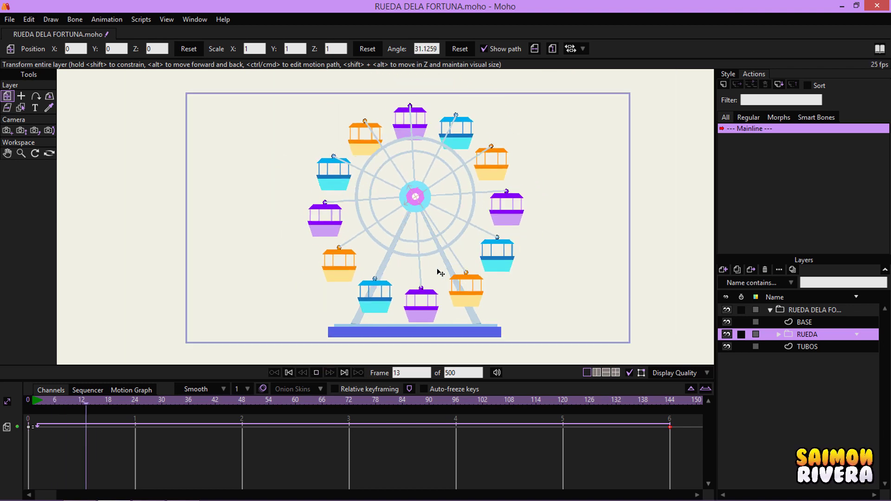
scroll(438, 272, "down", 1)
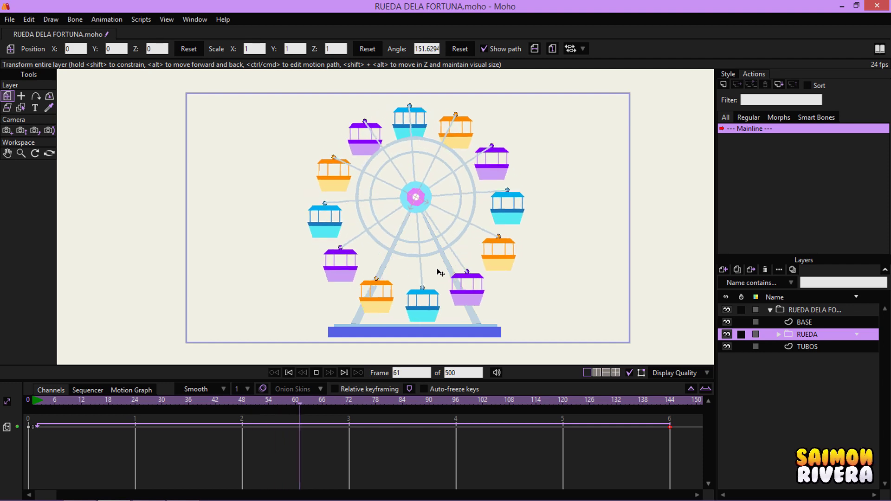